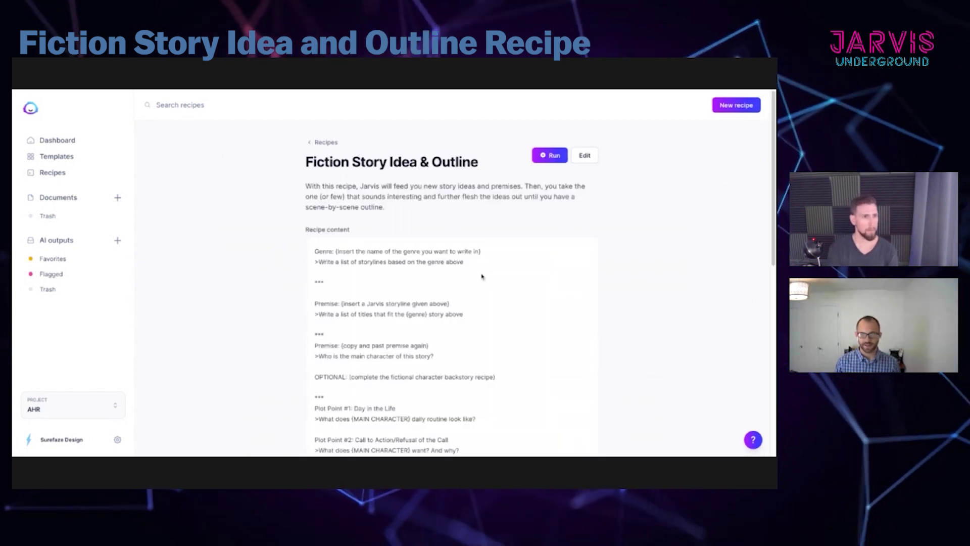
Run the Fiction Story Idea & Outline recipe and look through its prompts from the genre to the plot points
click(539, 156)
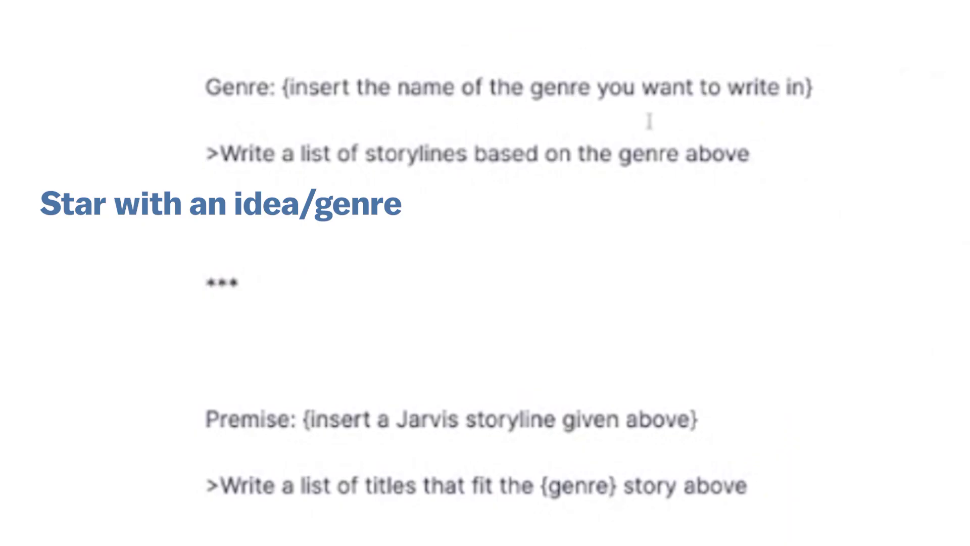
scroll(589, 384, down, 1)
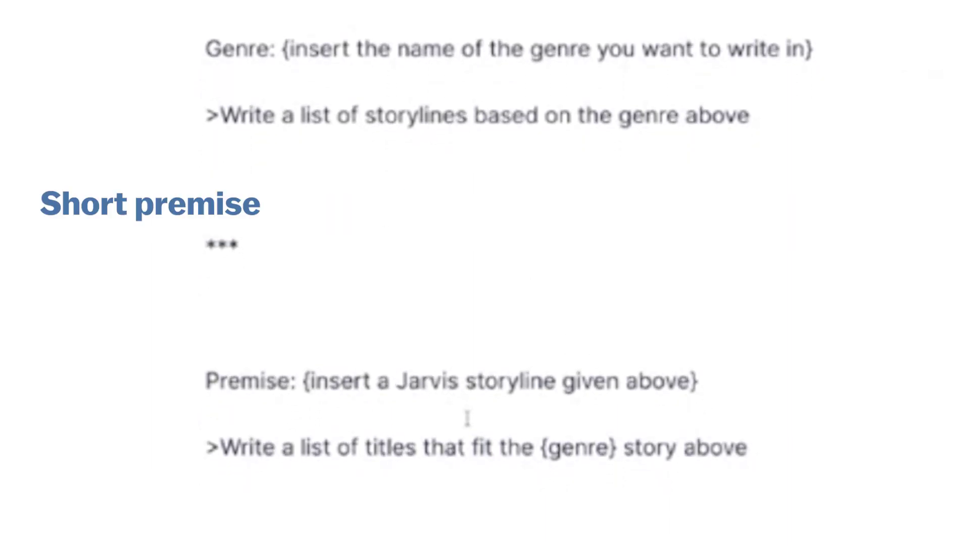
scroll(469, 420, down, 4)
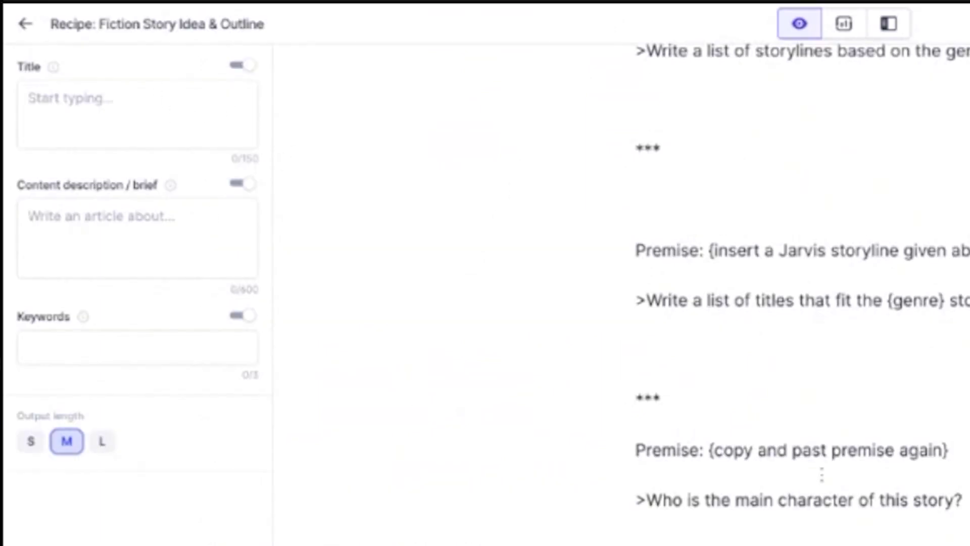
scroll(821, 475, down, 2)
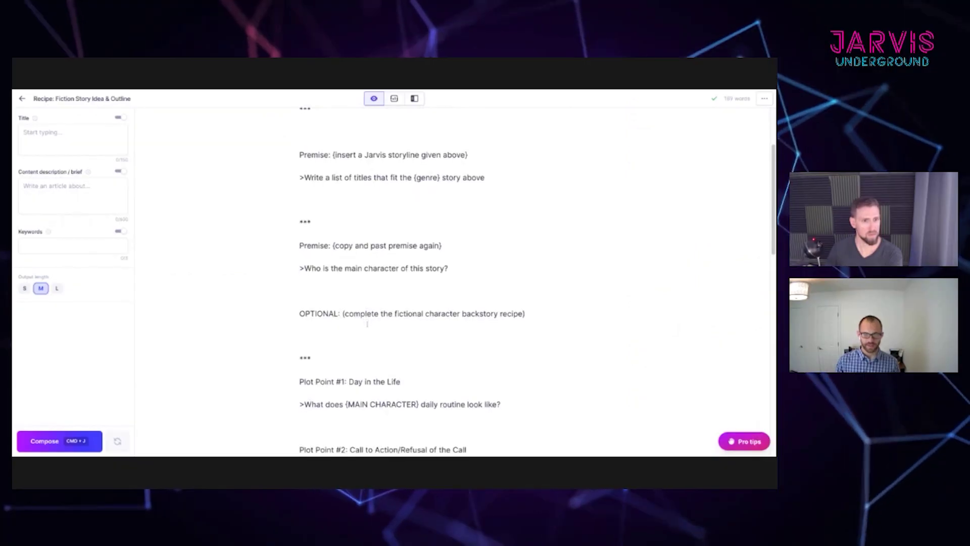
scroll(798, 525, down, 2)
scroll(429, 273, down, 5)
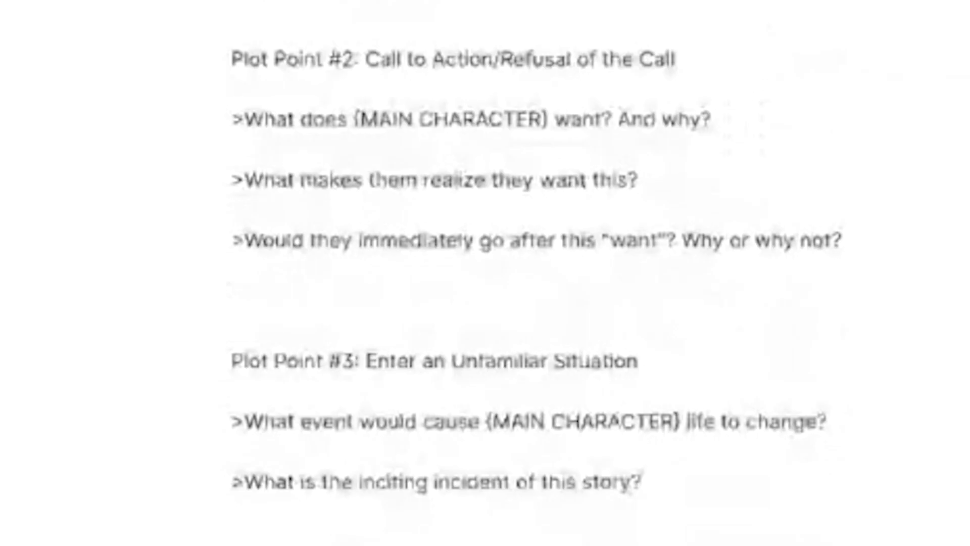
scroll(587, 273, down, 8)
scroll(587, 272, up, 10)
scroll(486, 273, up, 10)
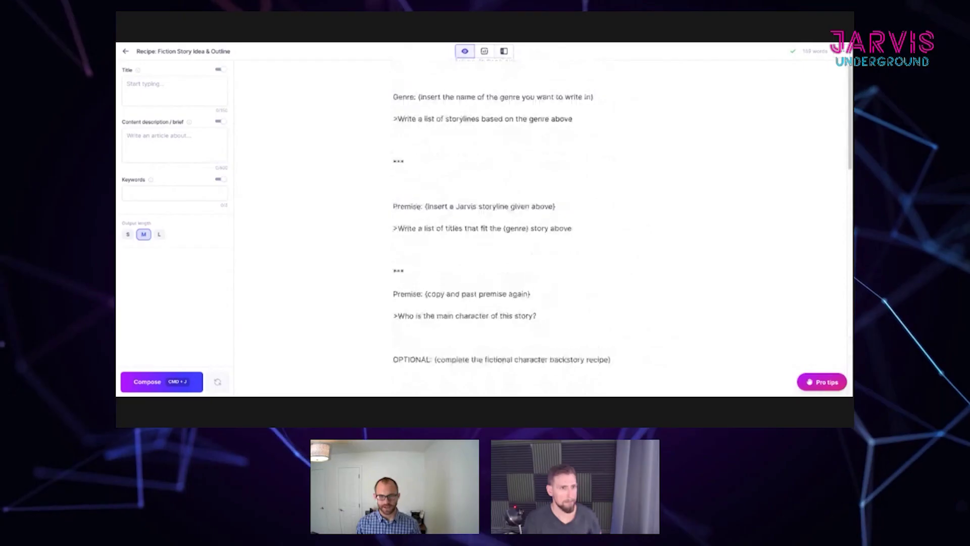
Replace the genre placeholder with "Horror" and run the storylines prompt, putting the generated list on its own line
drag(478, 101, 418, 102)
text(horror)
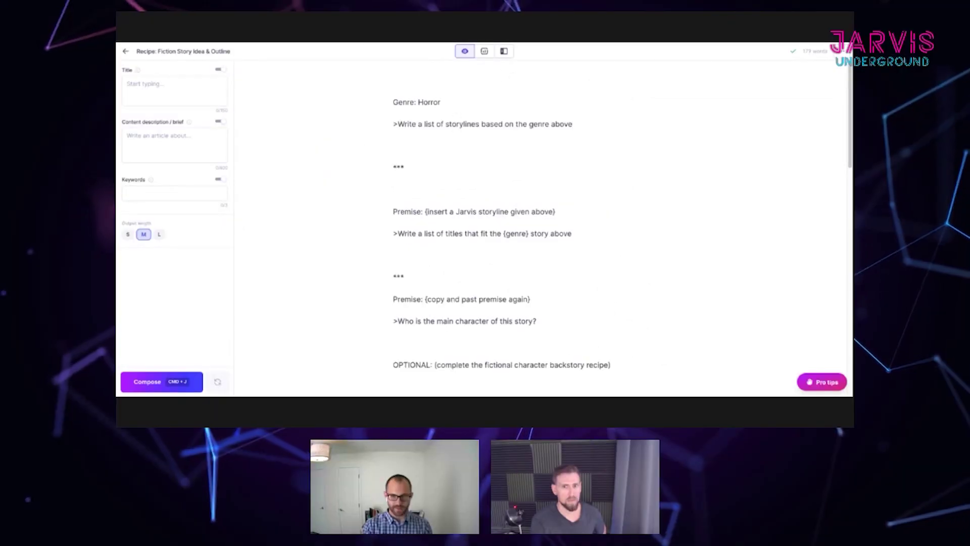
click(752, 220)
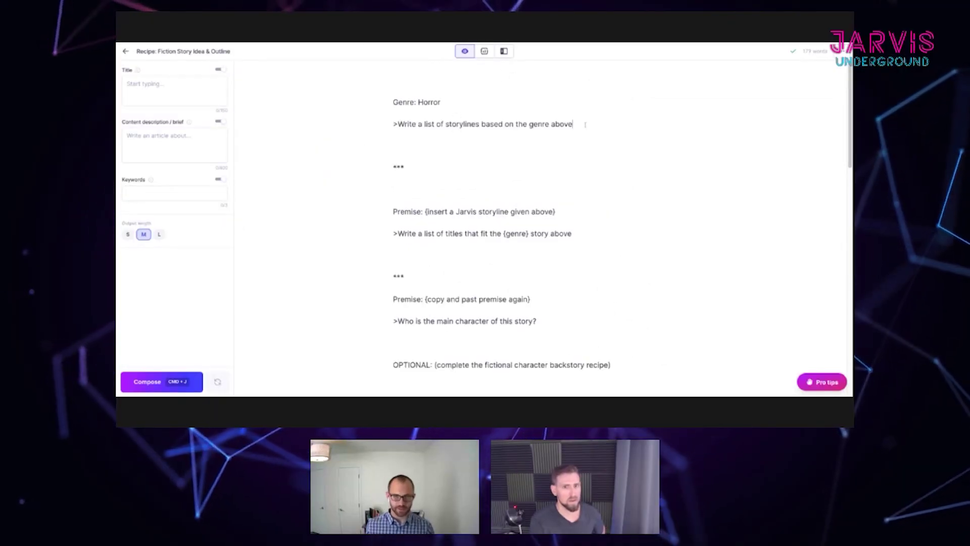
key(super+j)
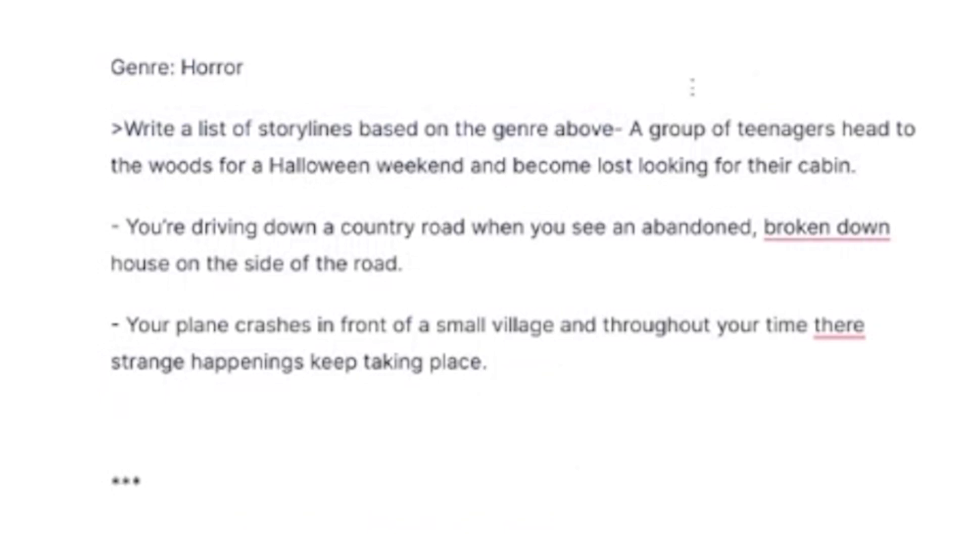
key(Return)
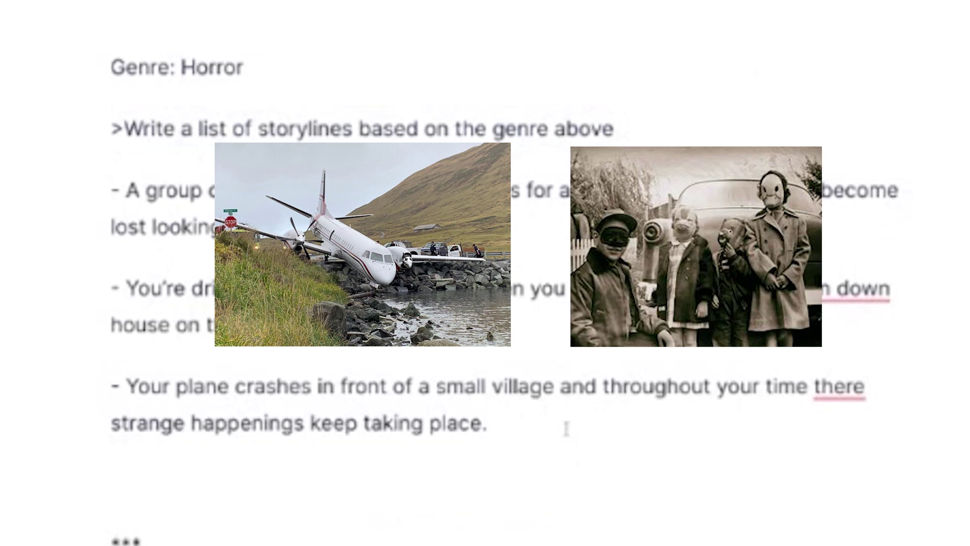
Delete the empty line between the psychological horror storylines and the storyline about teenagers in the woods
drag(488, 424, 125, 386)
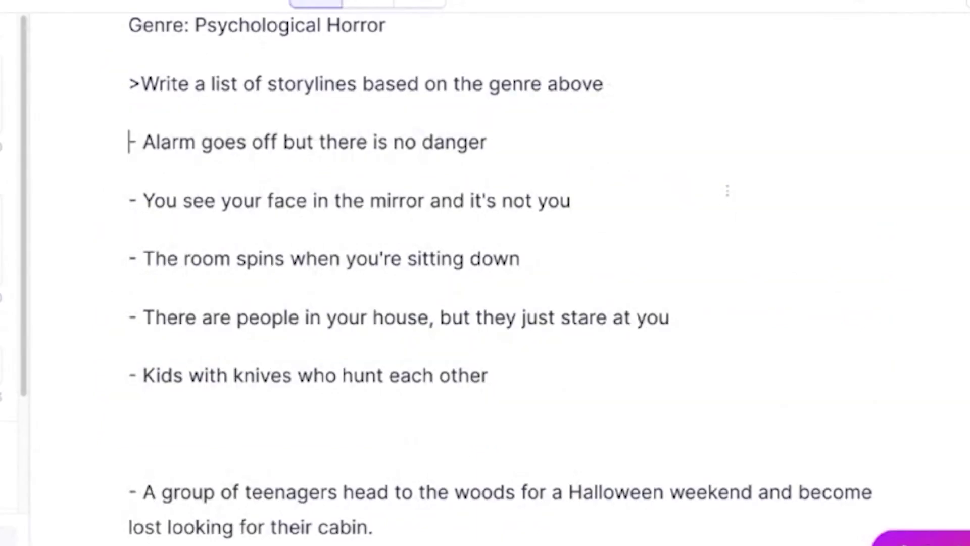
scroll(694, 238, down, 3)
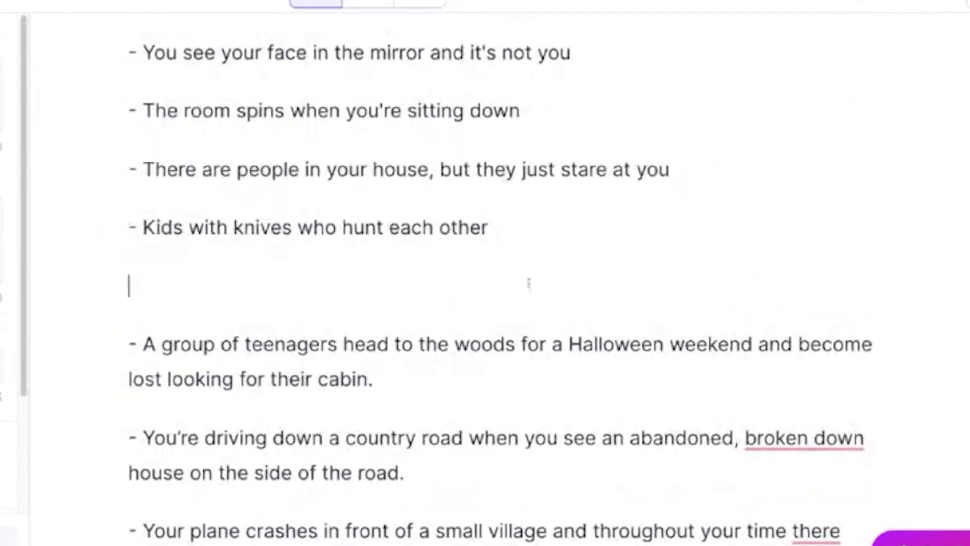
key(BackSpace)
scroll(609, 286, up, 1)
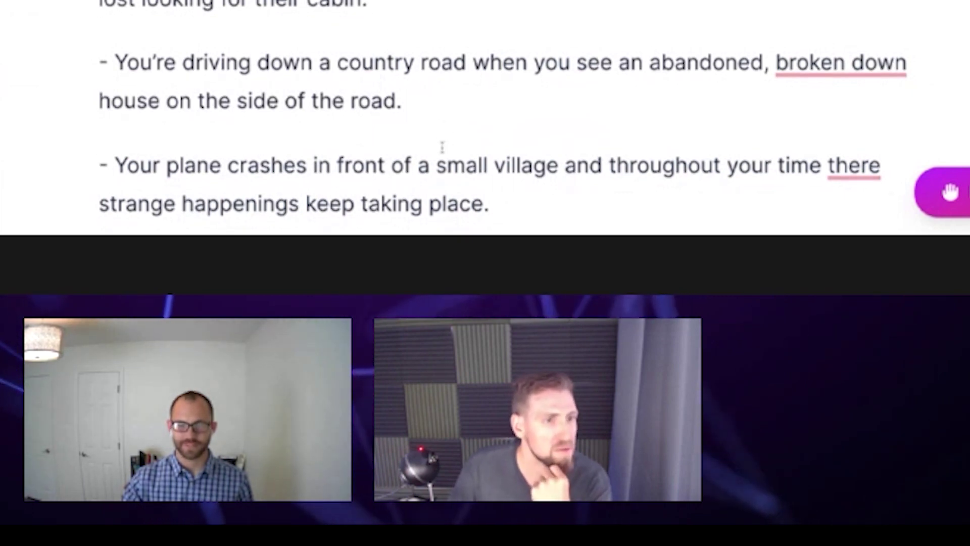
Copy the storyline about the plane crashing in front of a small village, without its leading dash
scroll(442, 147, down, 2)
drag(505, 90, 138, 84)
drag(494, 274, 48, 225)
key(ctrl+c)
scroll(505, 227, down, 4)
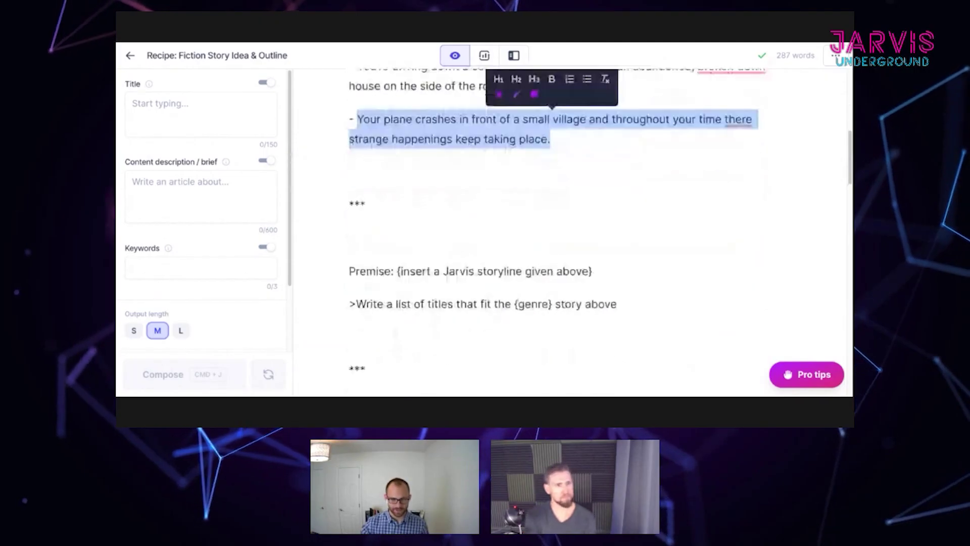
Replace the placeholder "{insert a Jarvis storyline given above}" in the first premise with the copied plane crash storyline
click(613, 254)
key(ctrl+shift+Left)
key(ctrl+shift+Left)
key(ctrl+shift+Left)
key(ctrl+shift+Left)
key(ctrl+shift+Left)
key(ctrl+shift+Left)
key(ctrl+shift+Left)
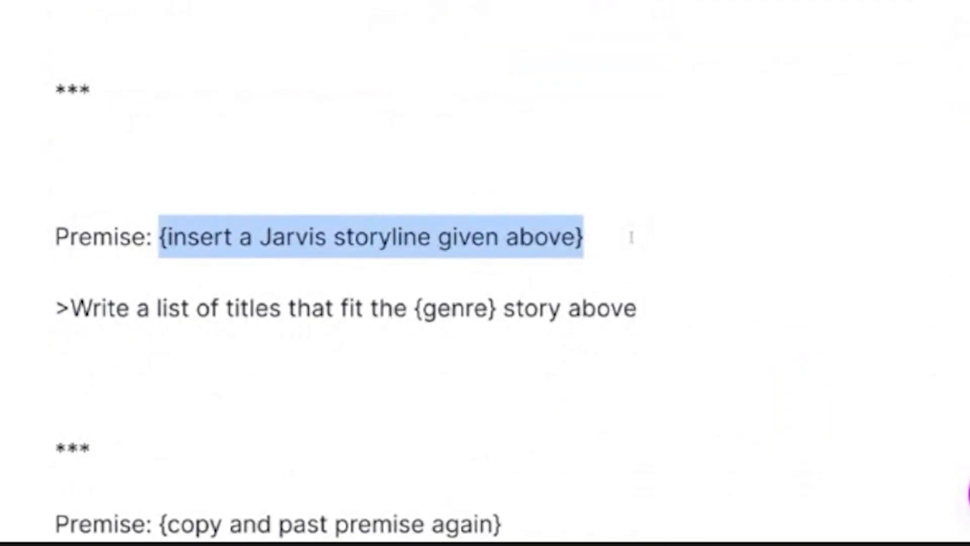
key(ctrl+v)
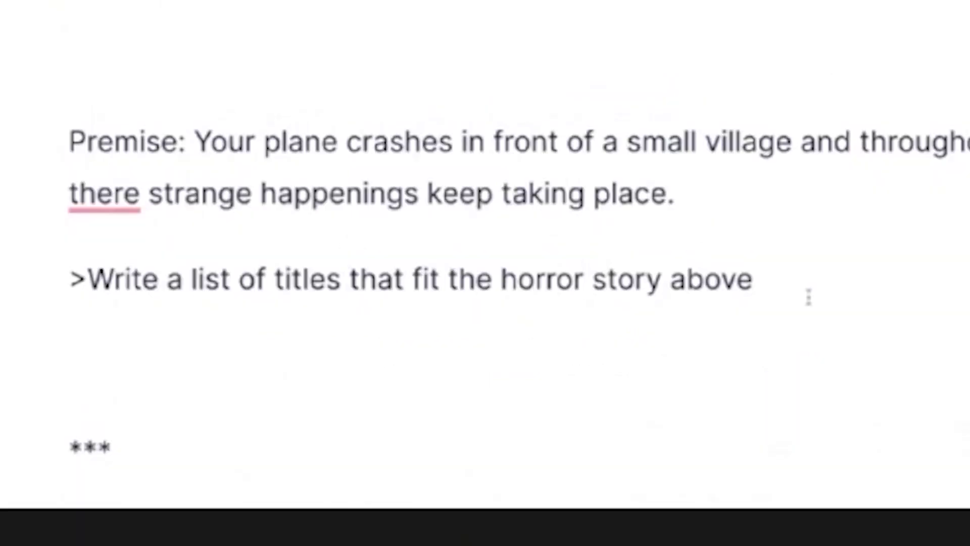
Run the prompt for titles that fit the horror story and put the generated list on its own line
triple_click(808, 297)
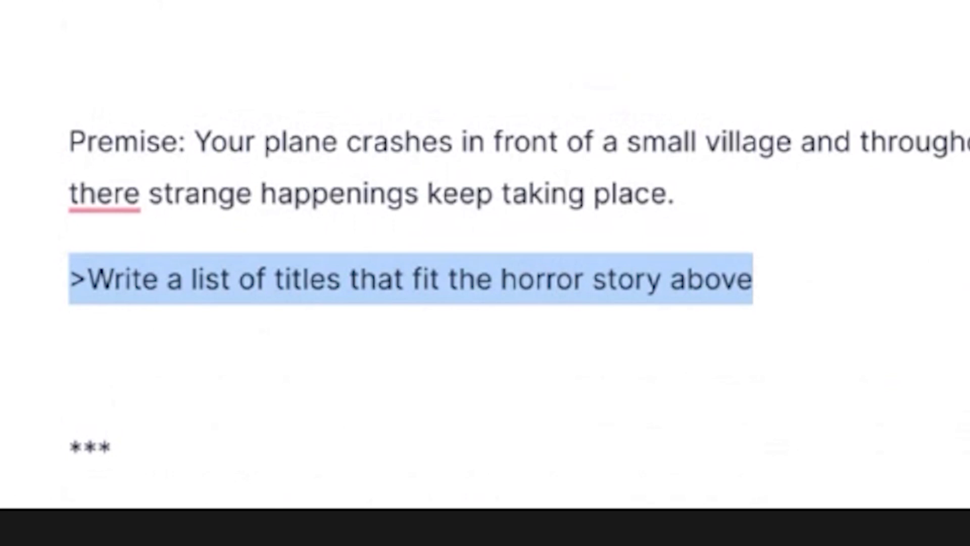
key(ctrl+Return)
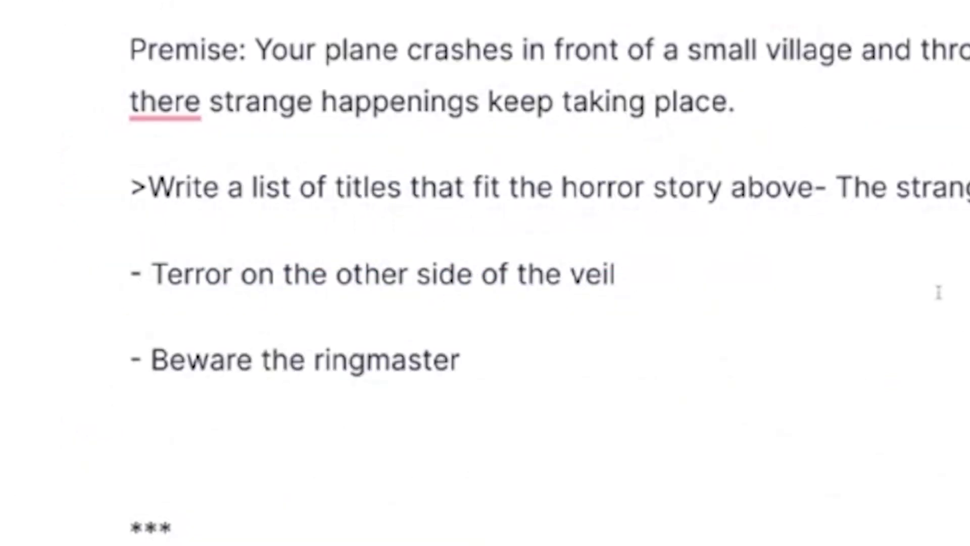
key(Return)
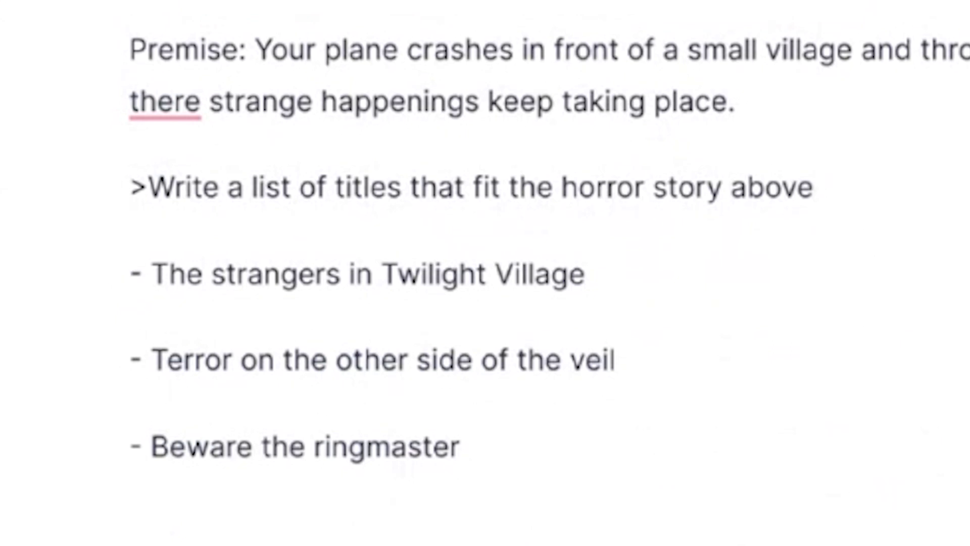
Copy "The strangers in Twilight Village" into the document's title and change it to "The Terror in Twilight Village"
drag(575, 272, 153, 273)
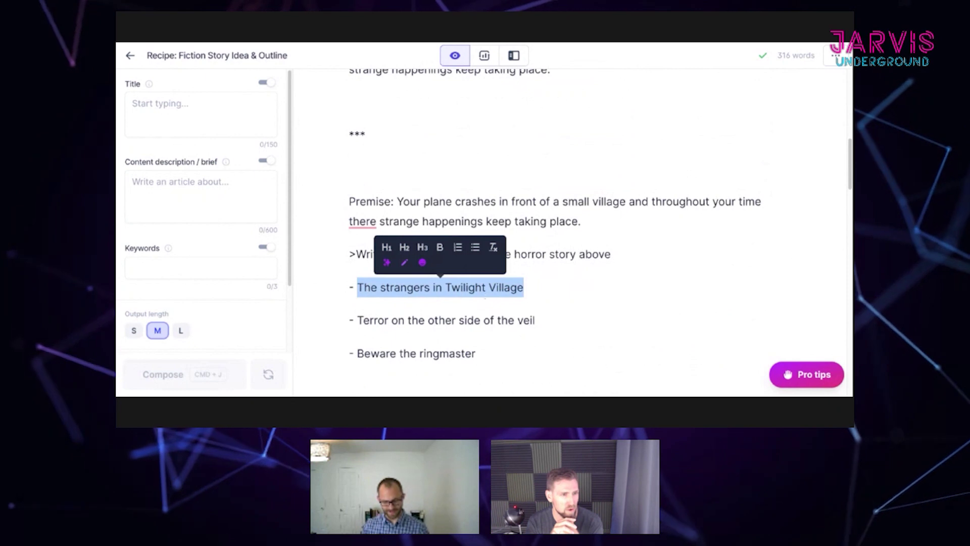
key(super+c)
click(240, 117)
key(super+v)
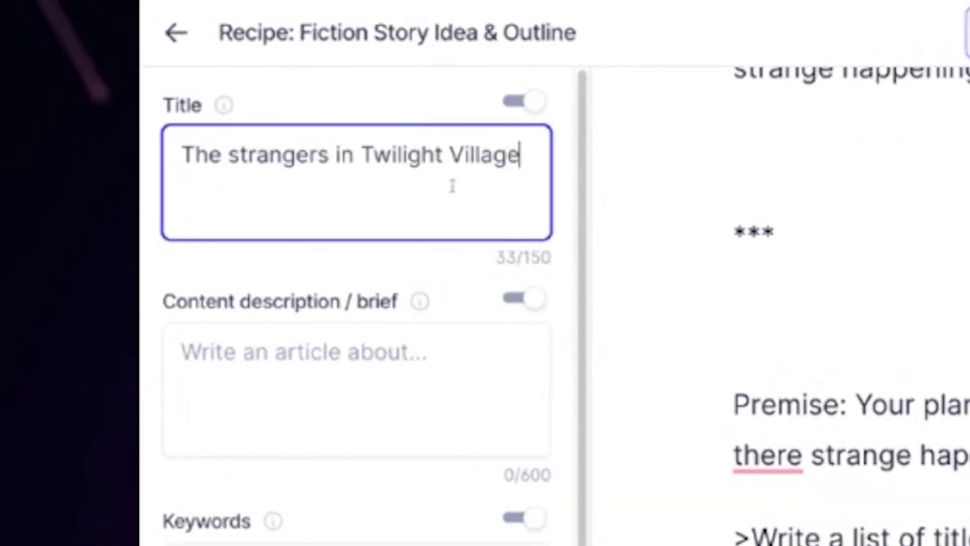
double_click(301, 171)
text(Terror)
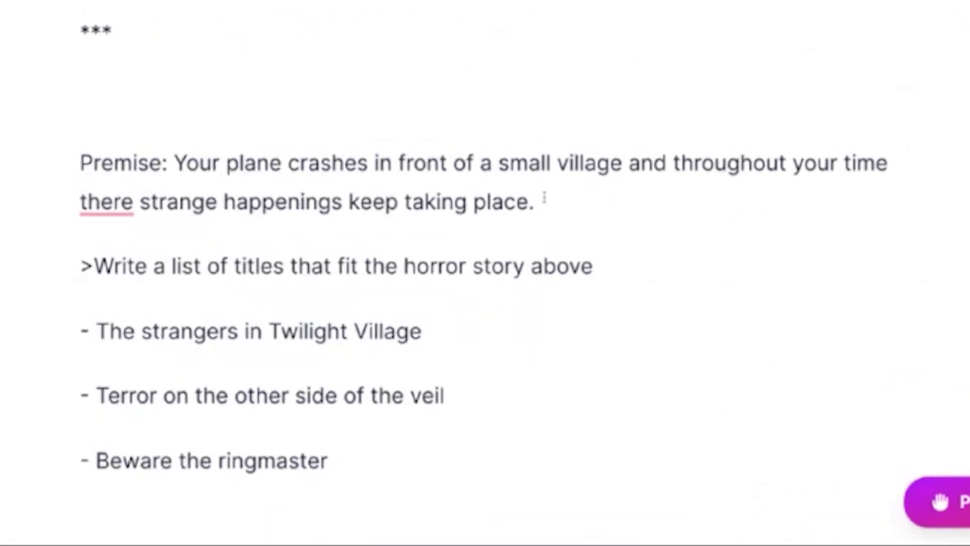
Copy the plane crash premise into the content description / brief
drag(545, 198, 173, 163)
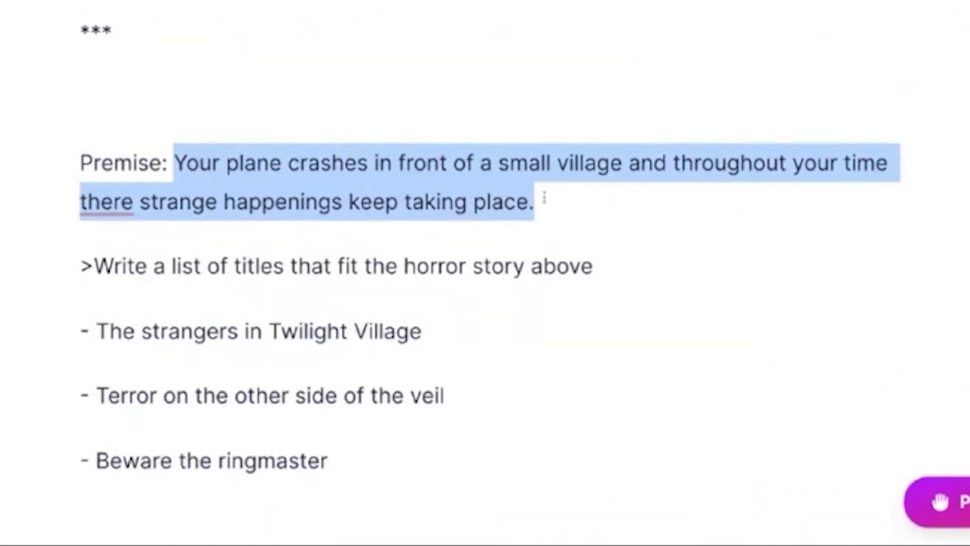
click(480, 243)
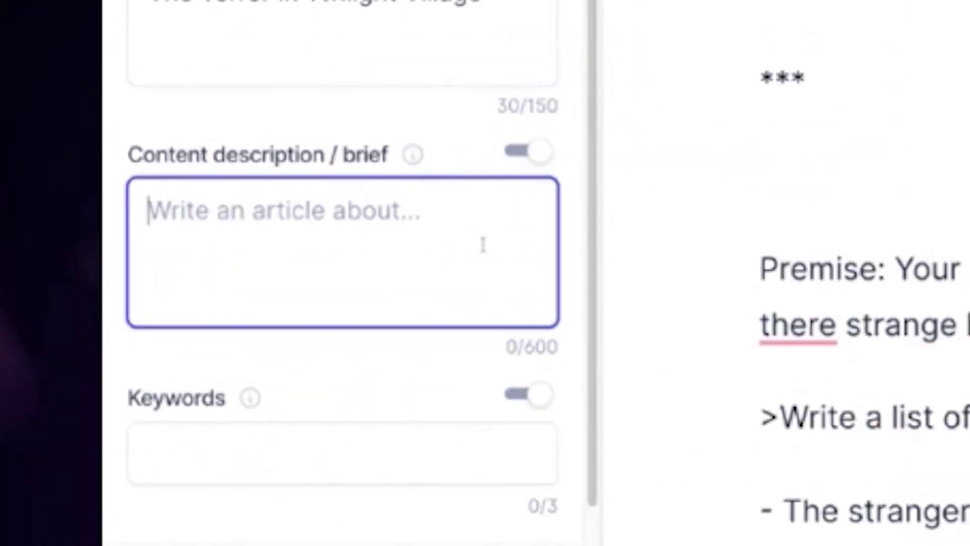
key(ctrl+v)
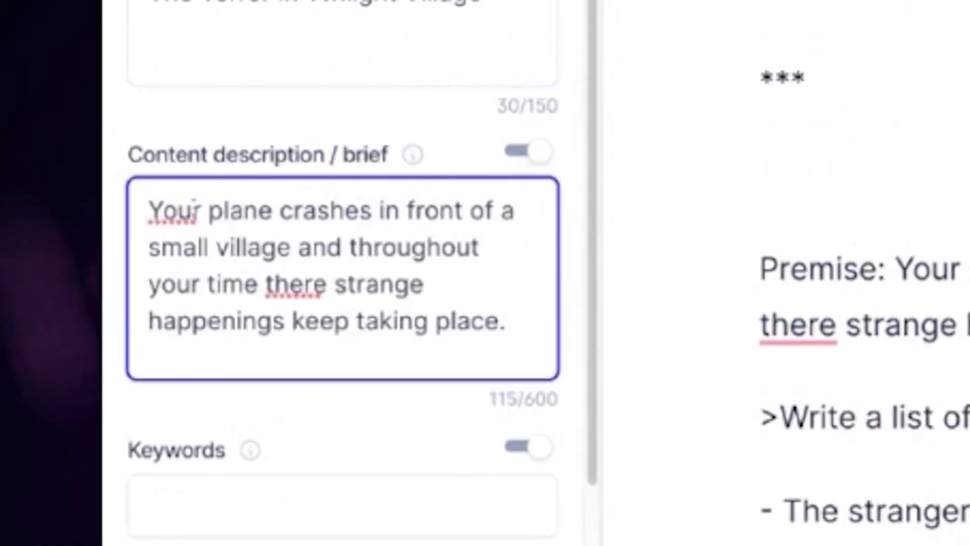
Reword the content description, replacing "Your" with "A" and "your" with "the main character's"
double_click(166, 208)
text(A)
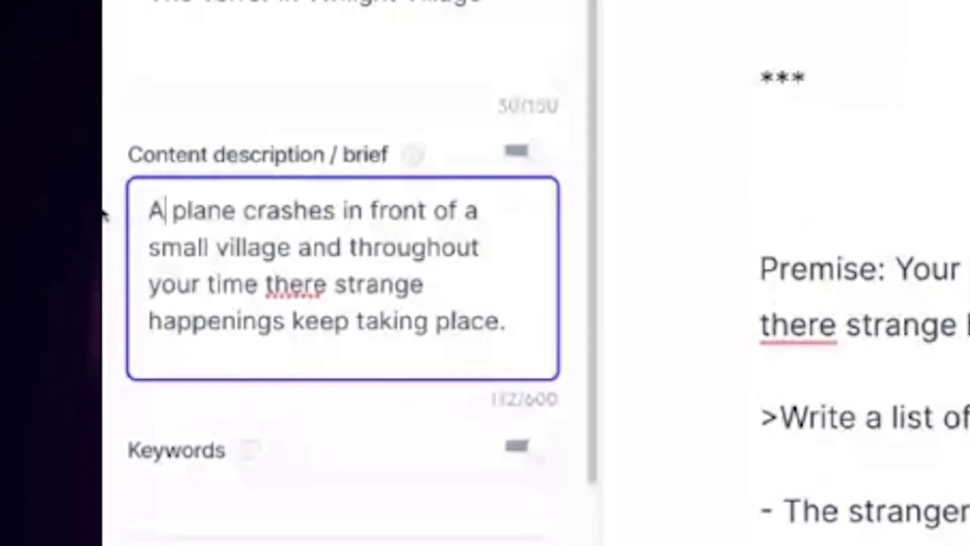
double_click(173, 284)
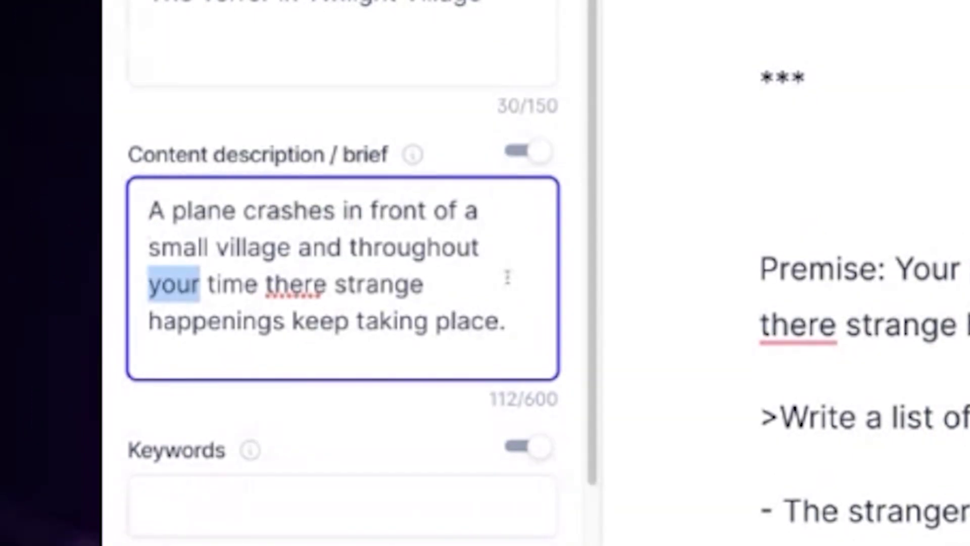
text(the main characte)
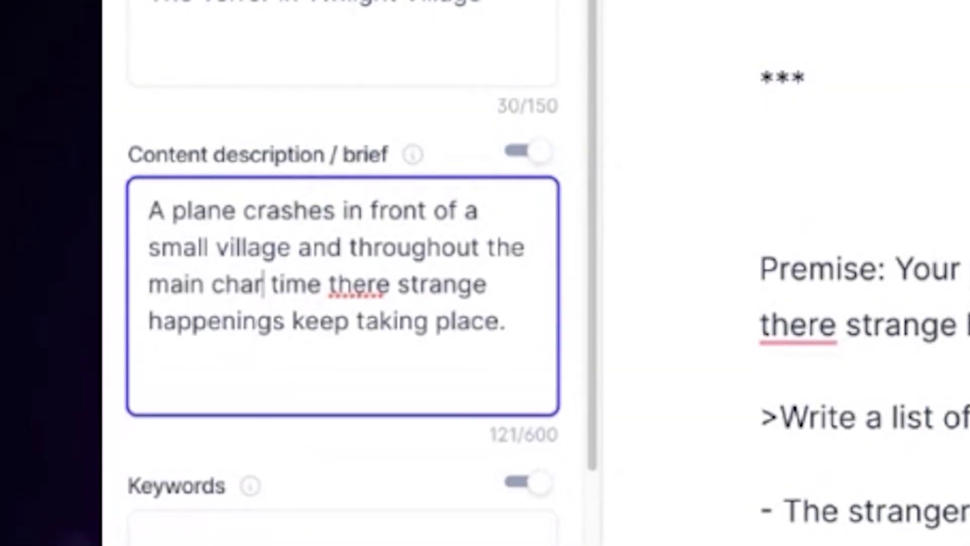
text(r's)
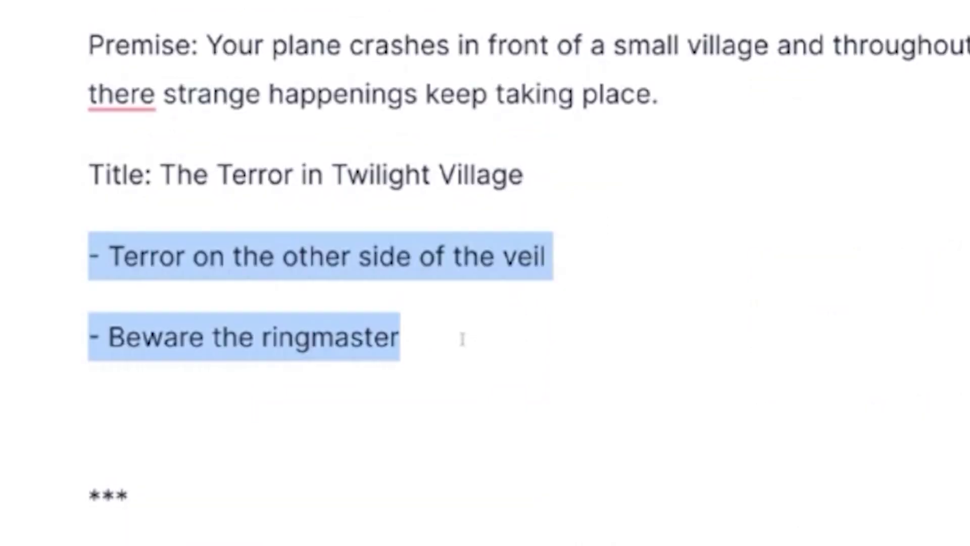
Replace the two unused titles with the prompt ">What is the terror of Twilight Village?" and run it
key(BackSpace)
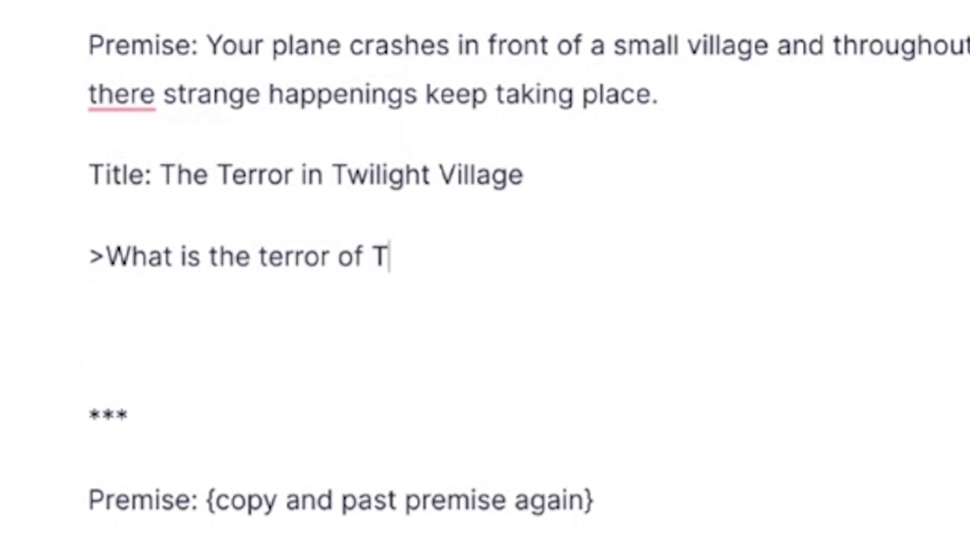
text(wilight Vil)
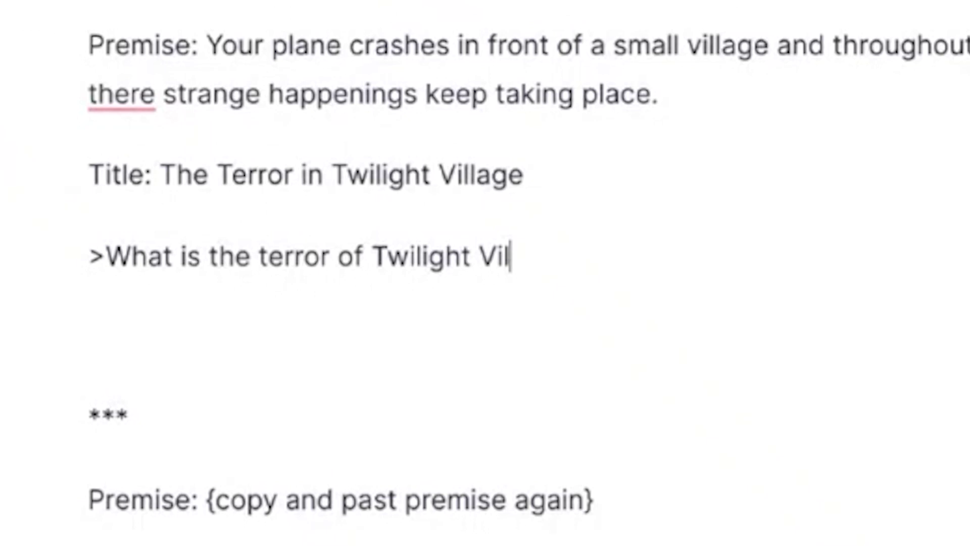
text(lage?)
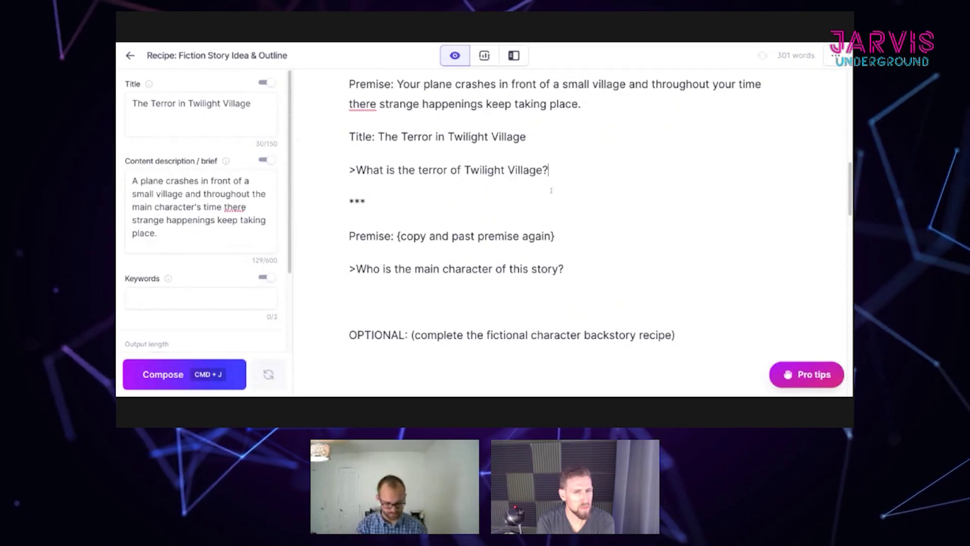
key(super+Return)
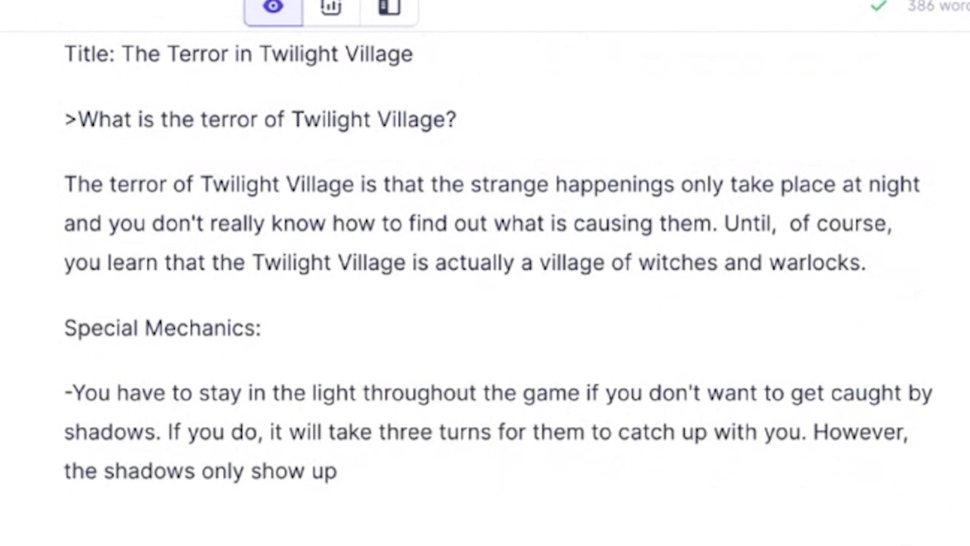
Generate the rest of the answer on Twilight Village's terror, with special mechanics about the shadows and mandatory nighttime sleep
text(in the dark so don't worry during the day.)
key(Return)
text(-Nighttime is mandatory and you have to go to bed at 12)
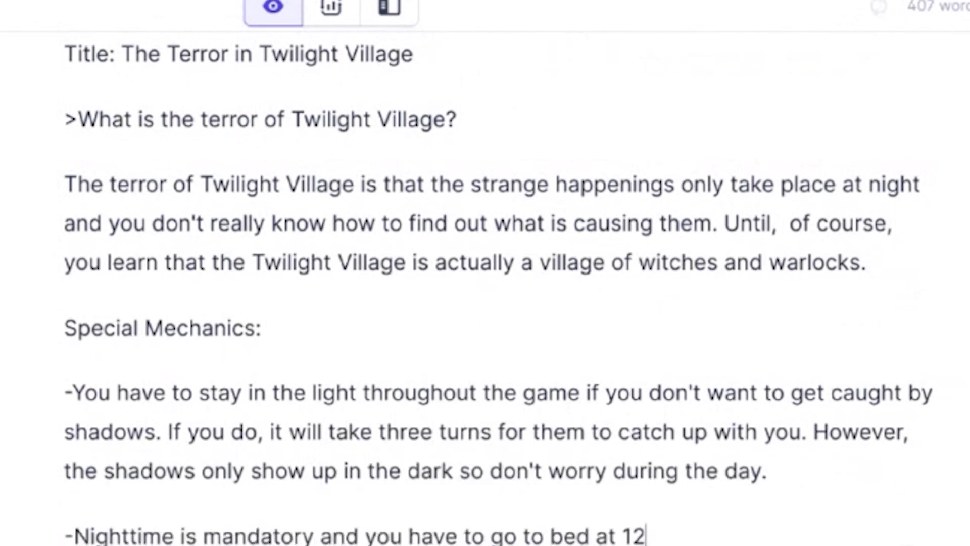
text(:00 PM in real life time if you want to get through a night because it's literally impossible to get through a night without sleeping. If you miss your sleep, just keep reloading until it happens or)
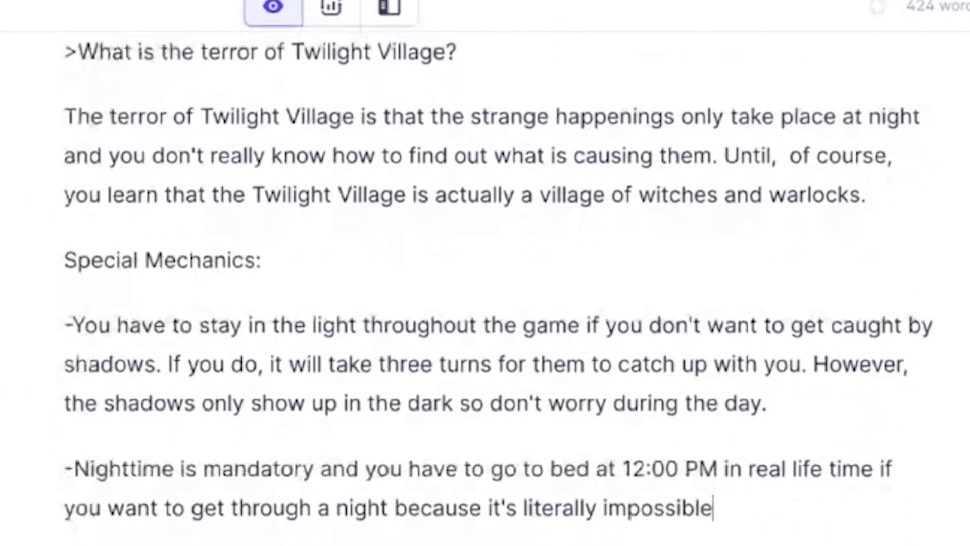
text( sleeping. If you miss your sleep, just keep reloading until it happens or sleep.)
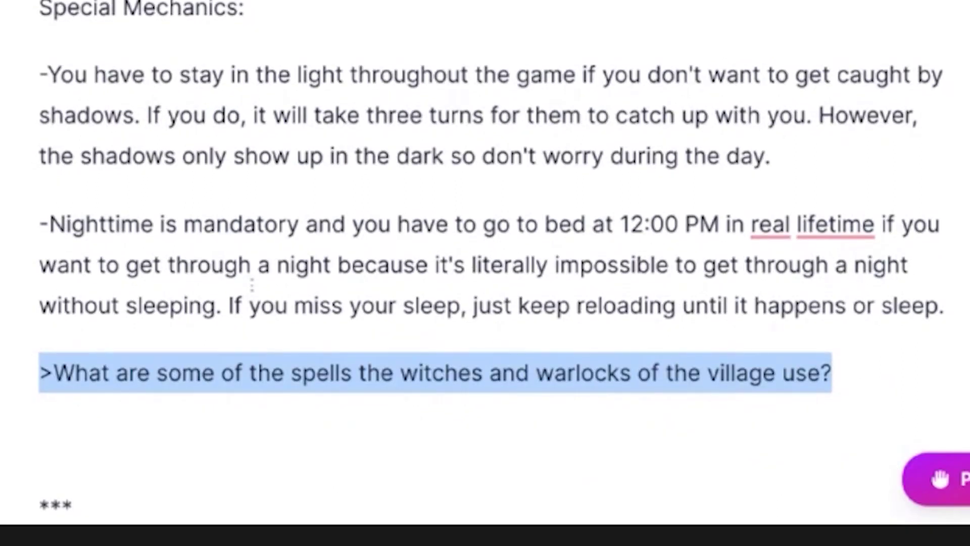
Run the prompt ">What are some of the spells the witches and warlocks of the village use?" to generate a spell list
key(End)
key(Return)
key(Return)
text(-Laguf's flash of light: Time slows for everyone but the caster for a few moments, though they perceive time differently.)
key(Return)
text(-Aenea's eternal night: The sky turns dark and full of swirling clouds with)
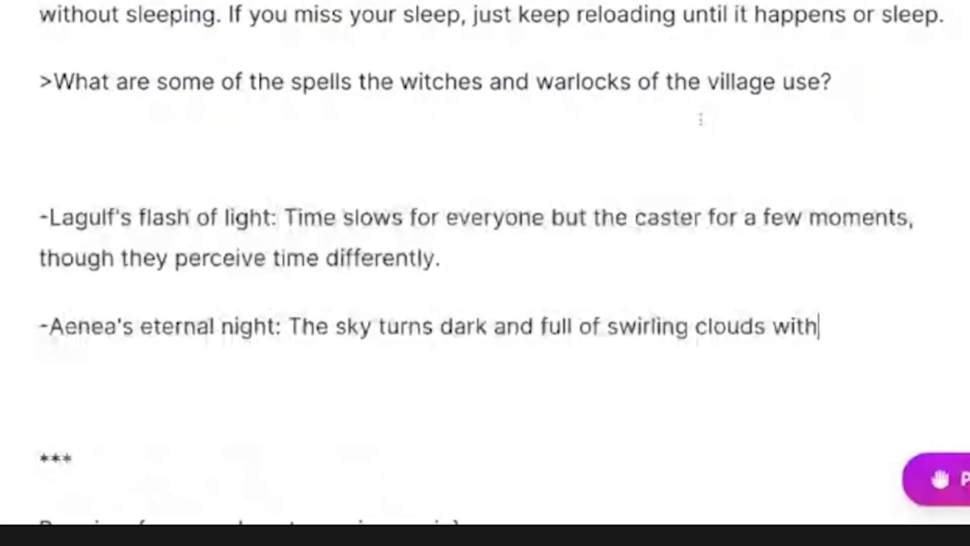
text( occasional flashes of lightning or reverb from booming thunder—and stays that way, effectively making it impossible to live in daylight again. It ends when everyone has won or lost.)
key(Return)
text(-Fendil's blinding dust: Causes a blinding)
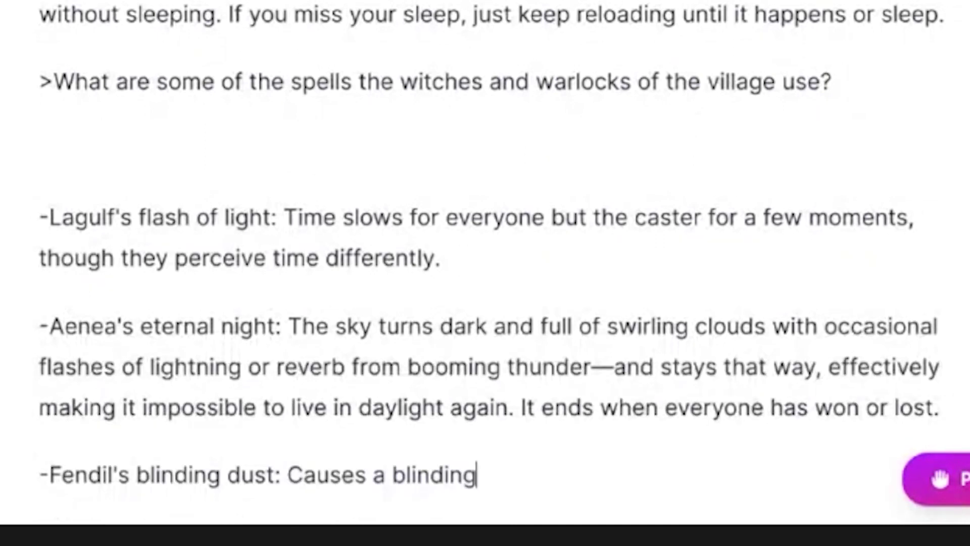
text(, choking fog that blocks your view and makes you cough.)
key(Return)
text(-Karaoke curse: Sing Karaoke before going to bed so you can't get any rest until)
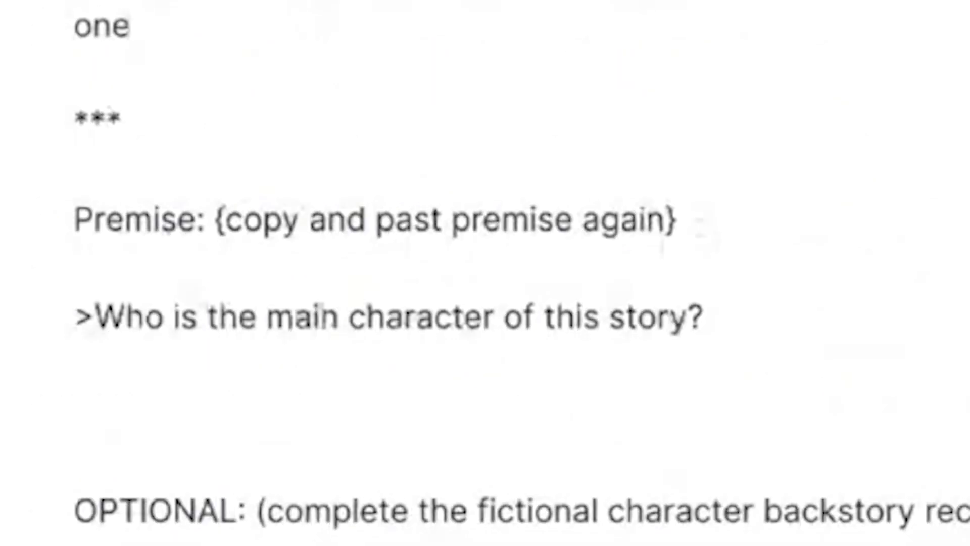
Replace the premise placeholder above the main character question with the plane crash text copied from the content description / brief
drag(19, 212, 397, 213)
drag(561, 282, 397, 279)
key(BackSpace)
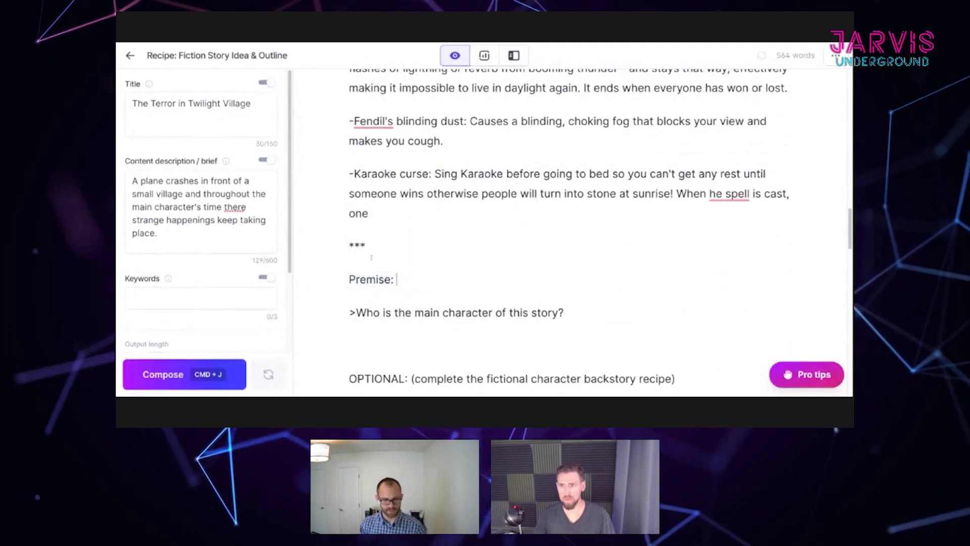
click(186, 236)
key(super+a)
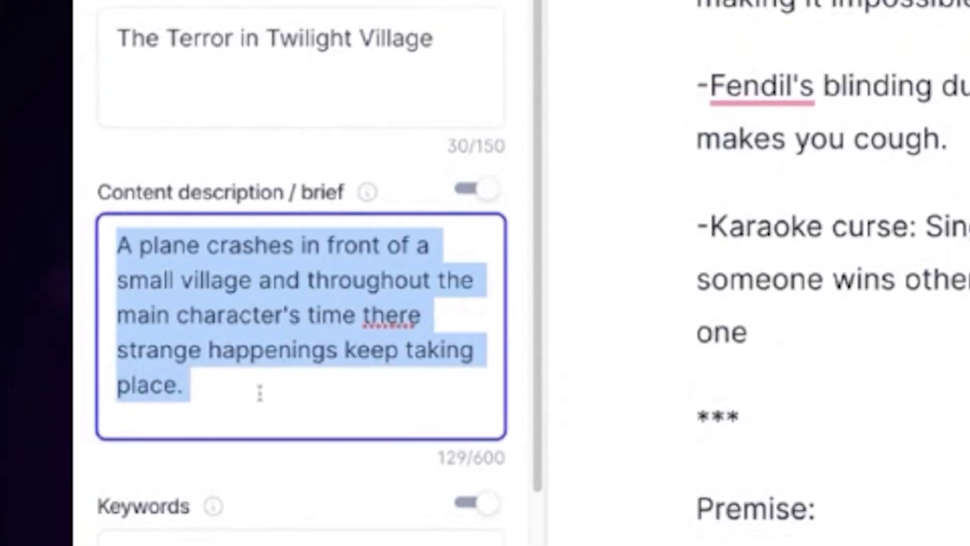
key(ctrl+c)
click(821, 508)
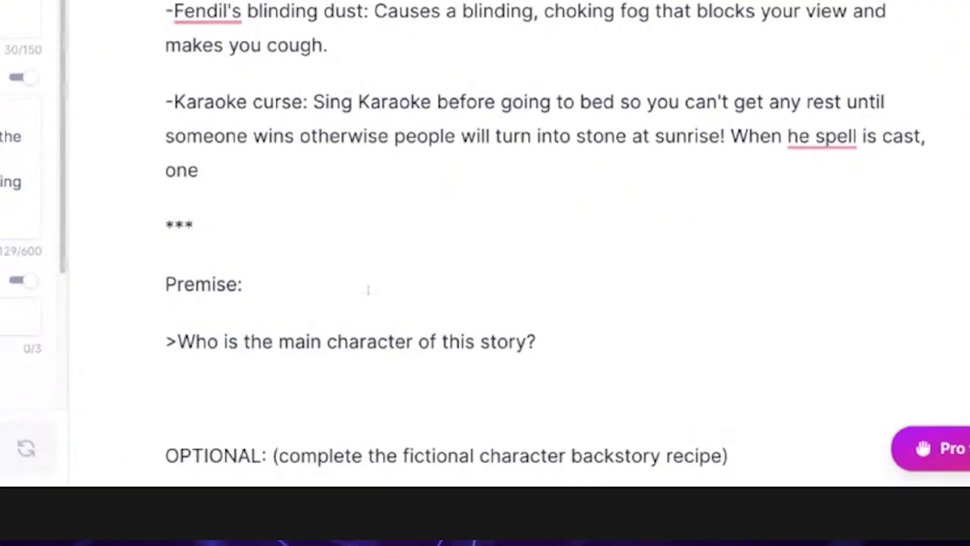
key(ctrl+v)
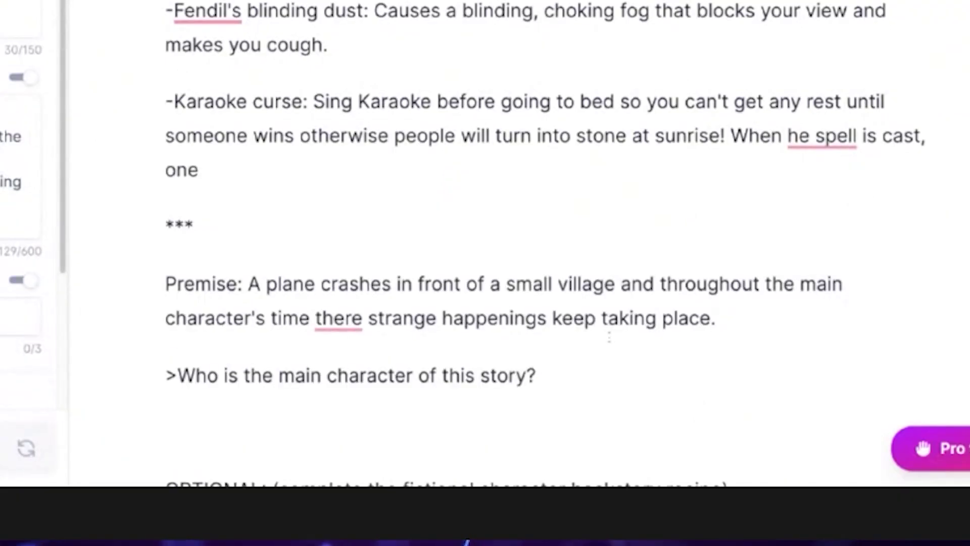
Run the prompt ">Who is the main character of this story?" and close the gap above the generated answer
scroll(609, 337, down, 2)
click(567, 285)
key(super+Return)
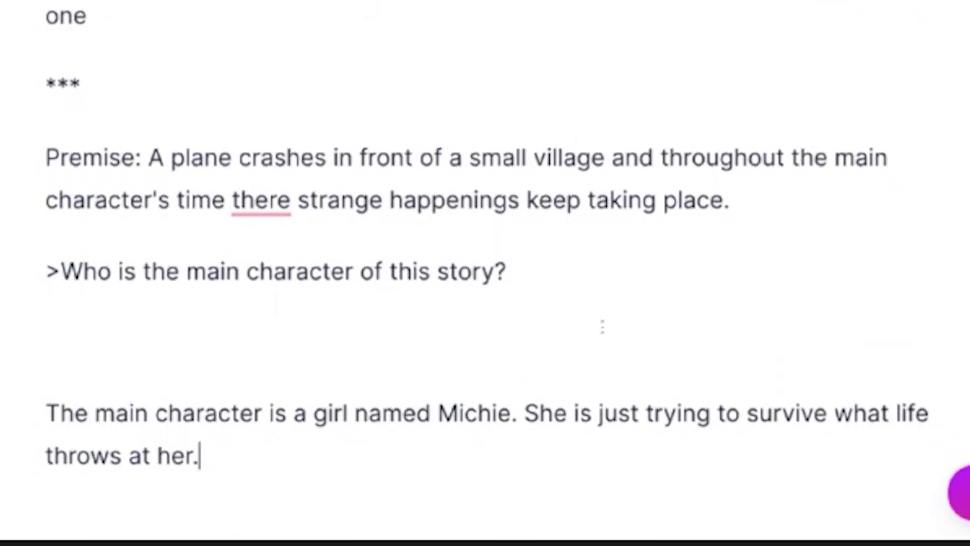
scroll(605, 331, down, 1)
scroll(605, 331, down, 1)
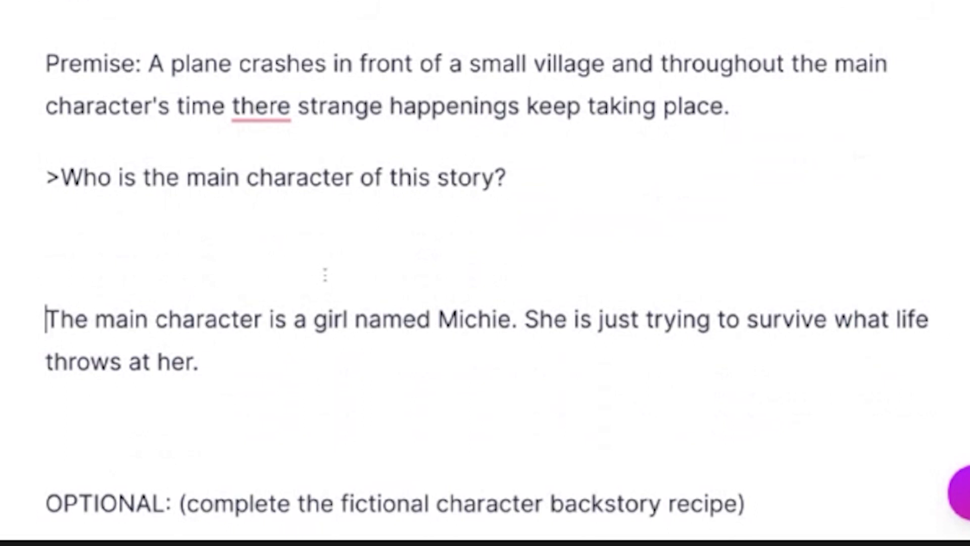
scroll(404, 429, down, 1)
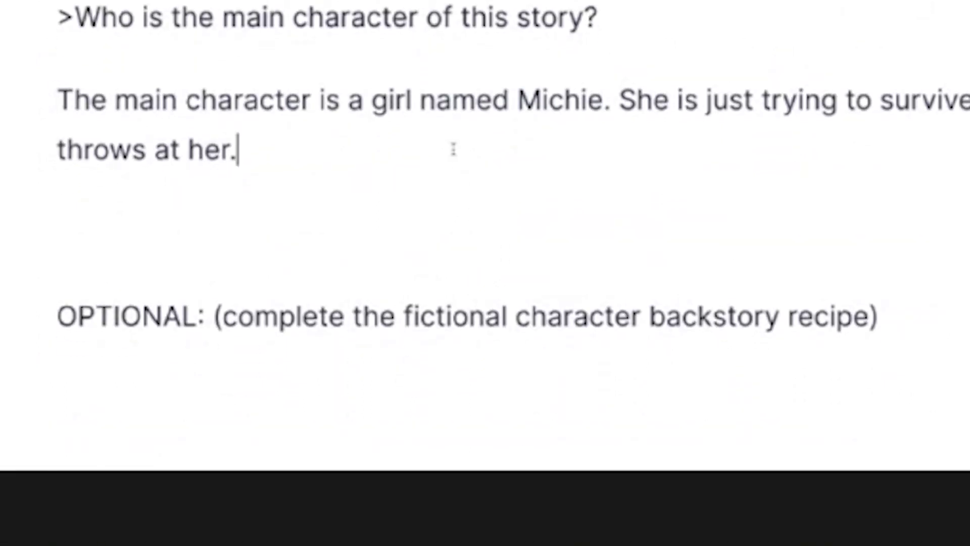
Add and run the prompt ">What does Michie want?" below the main character's description, and remove the blank lines above the answer
key(Return)
text(>)
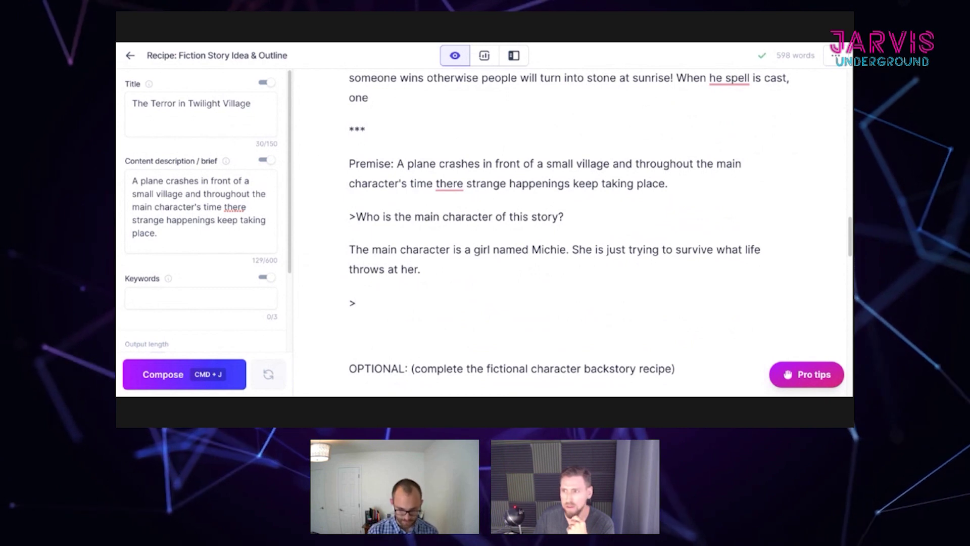
text(What does Michie want?)
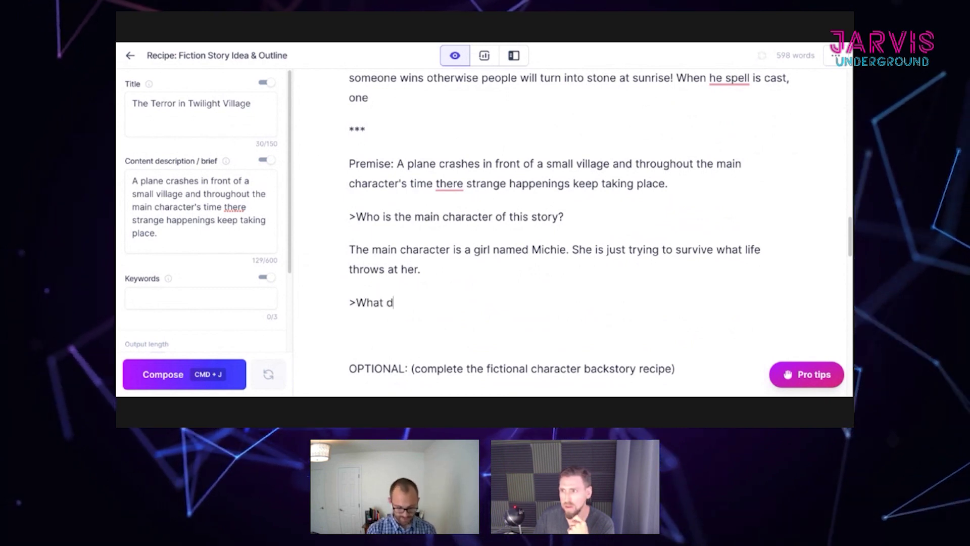
key(shift+Home)
key(Right)
key(Return)
key(Return)
text(Michie wants the safest life possible and she doesn't want to disturb others.)
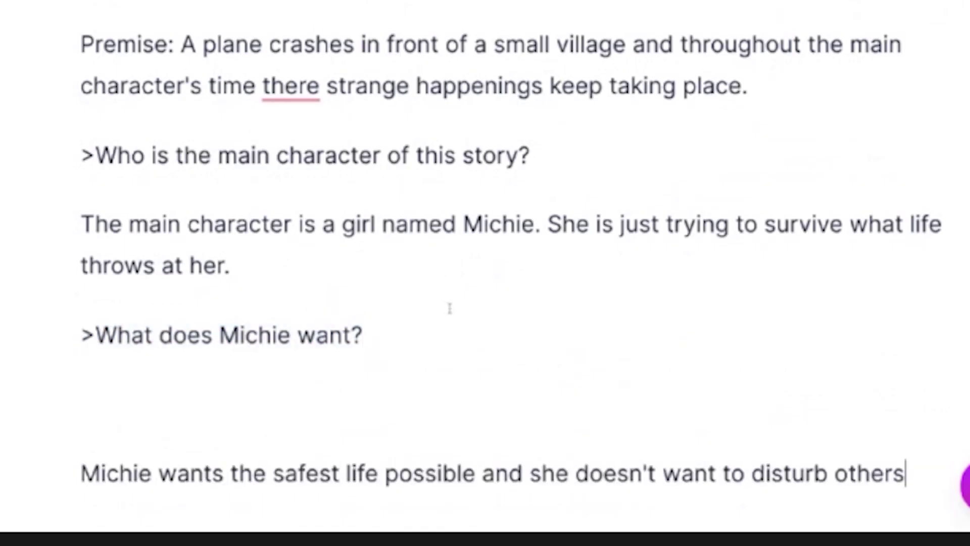
scroll(450, 308, down, 1)
key(Return)
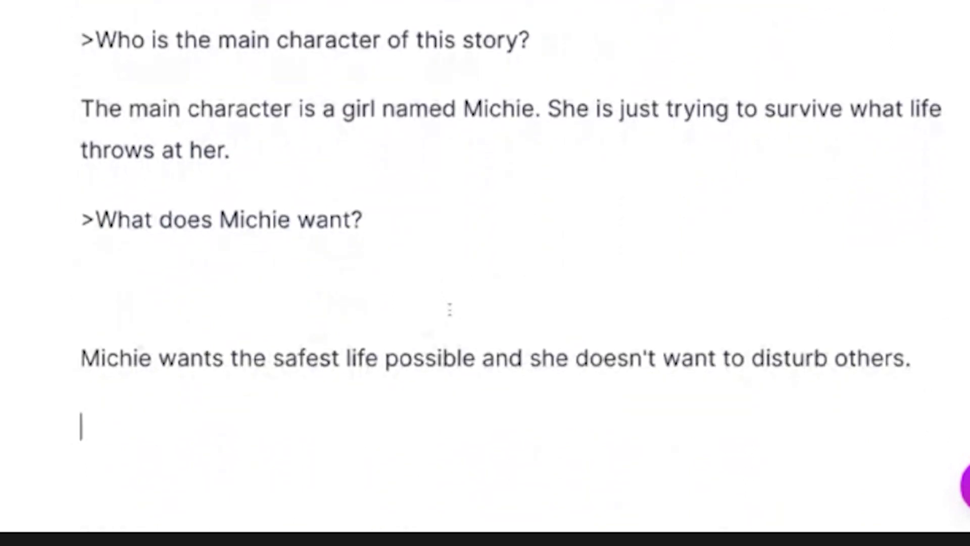
click(378, 287)
key(BackSpace)
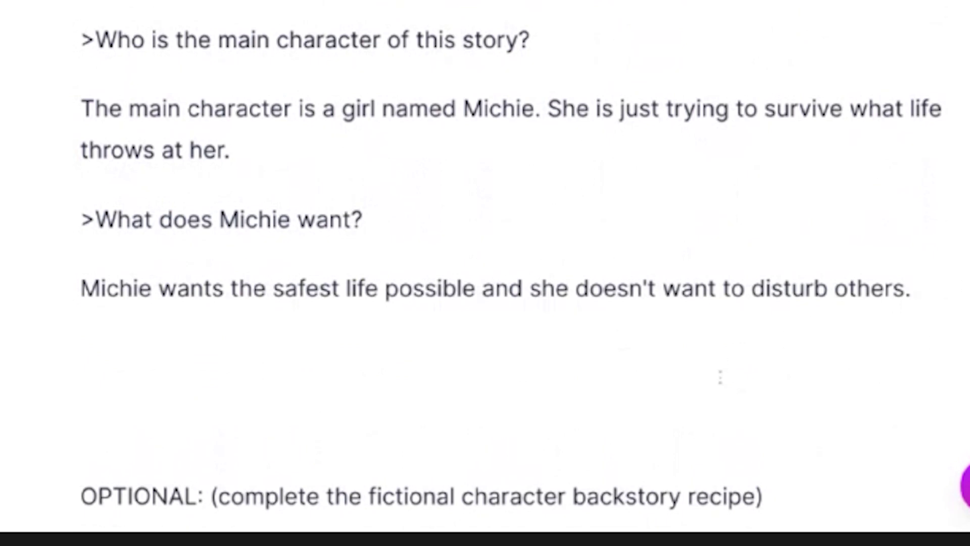
Add and run the prompt ">Why does she want the safest life?" and put the generated answer on its own line
key(Return)
text(>)
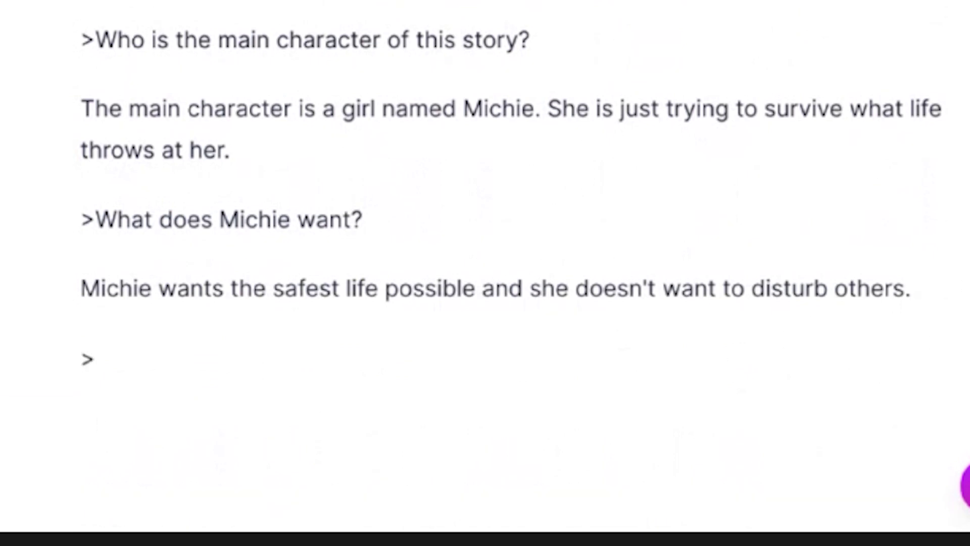
text(Why)
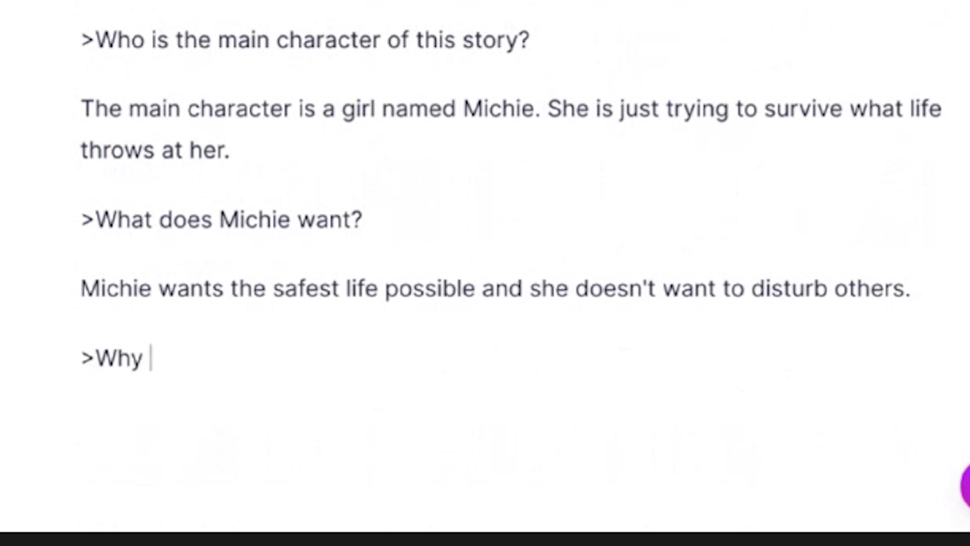
text( does she want)
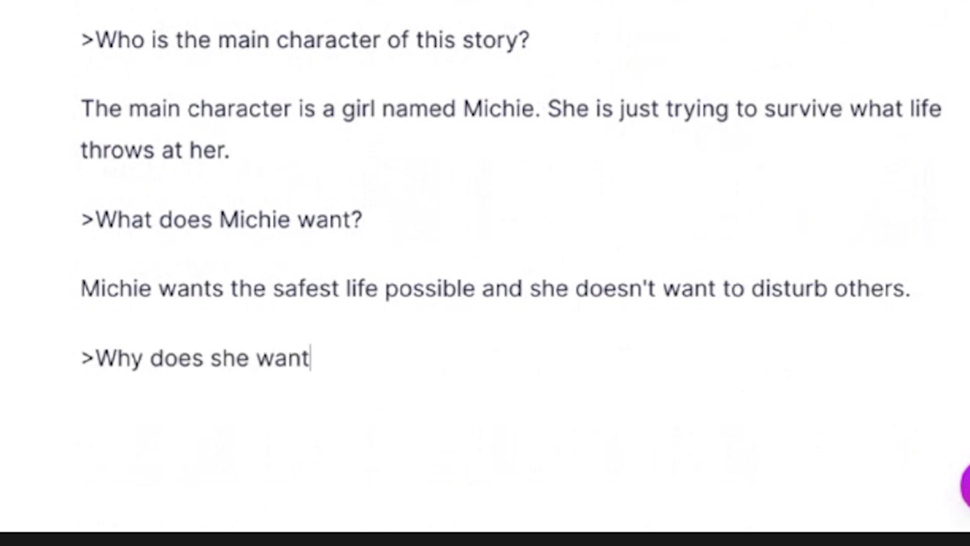
text( the safest life?)
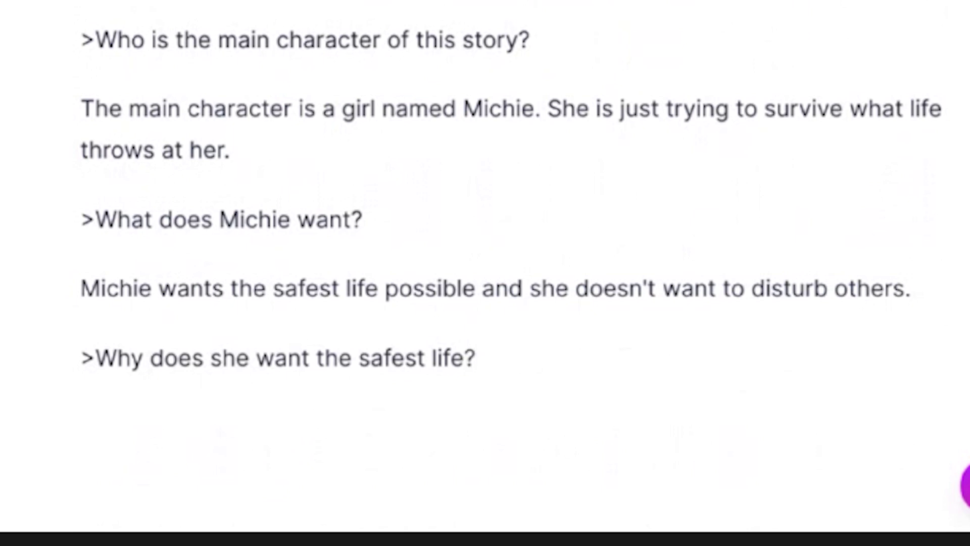
key(shift+Home)
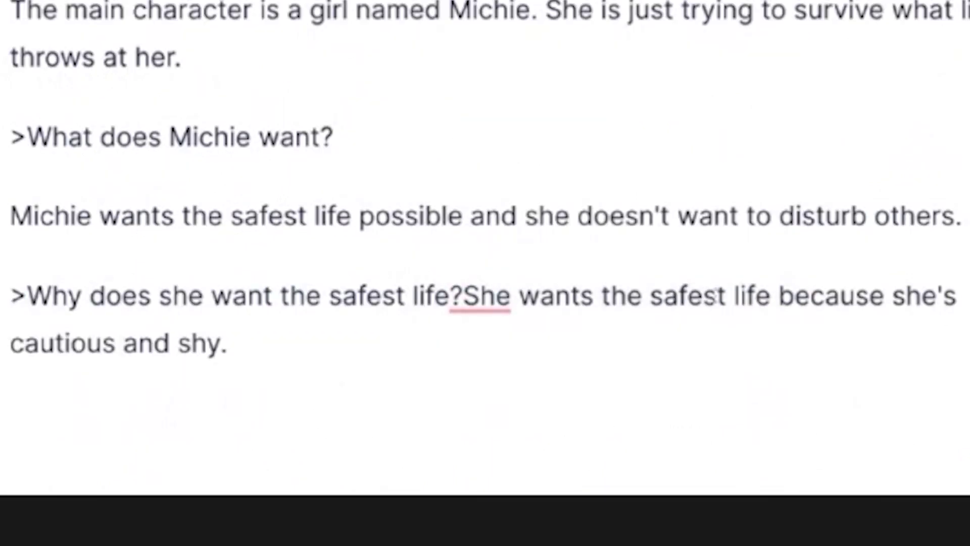
key(Return)
Compose more story text between the answer about what Michie wants and the safest life question
drag(896, 288, 89, 288)
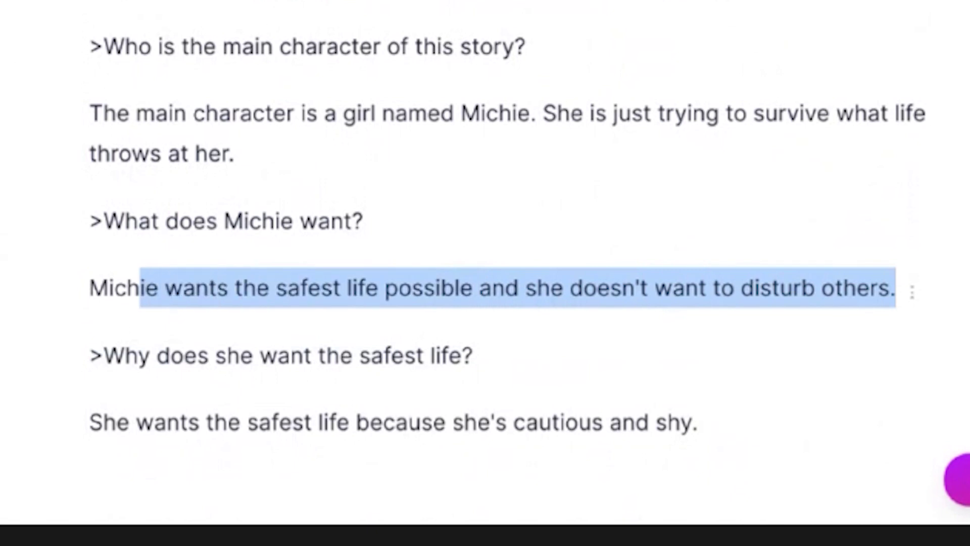
click(318, 221)
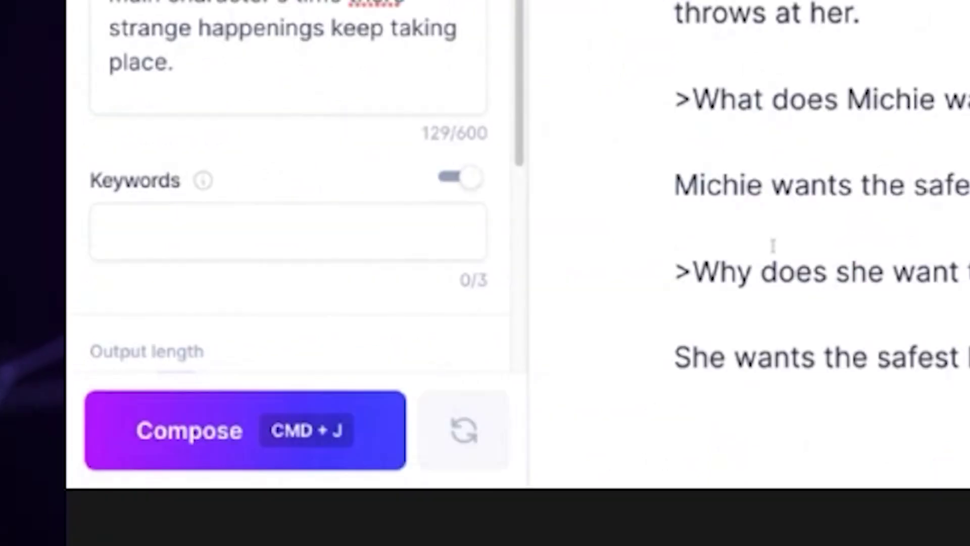
click(219, 431)
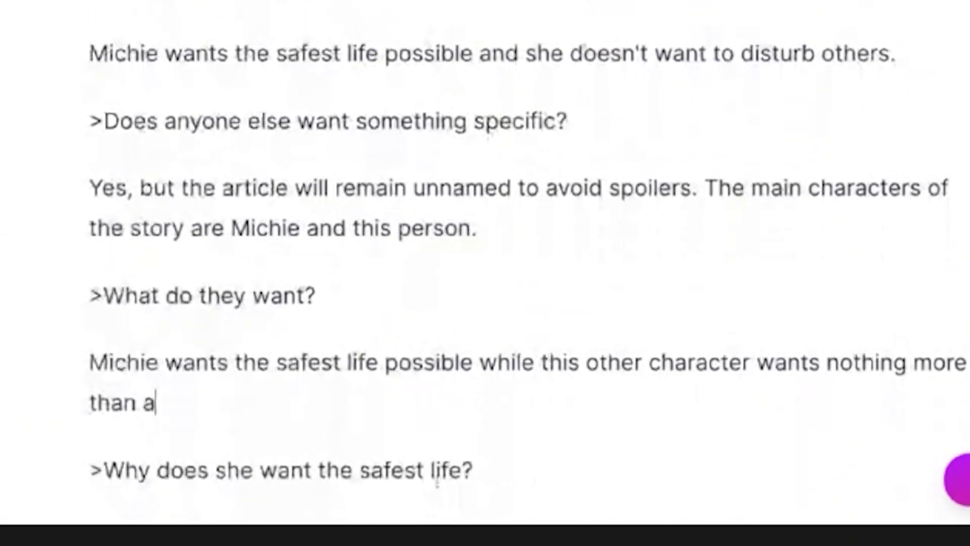
scroll(269, 195, up, 2)
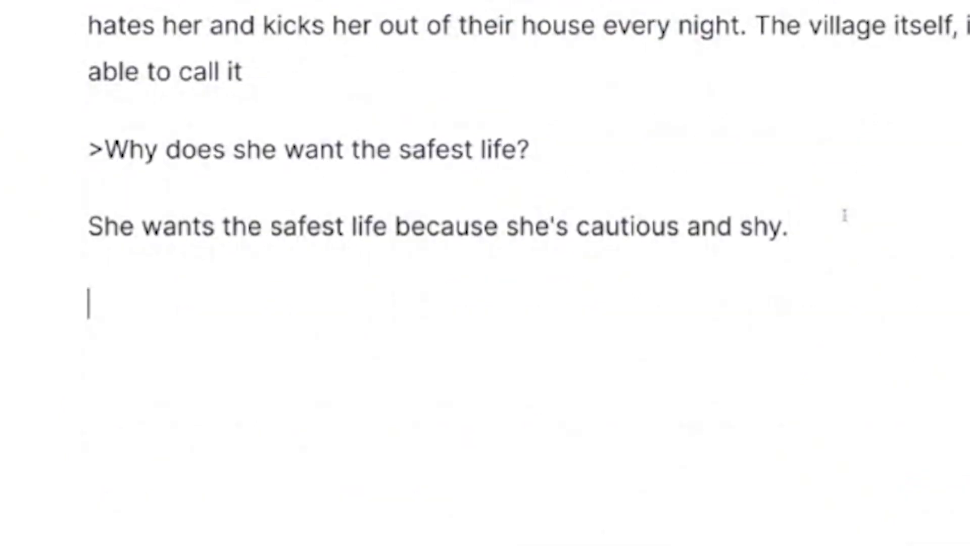
Add and run the prompt ">What does Michie fear?" below the answer about her being cautious and shy
text(>What does Michie )
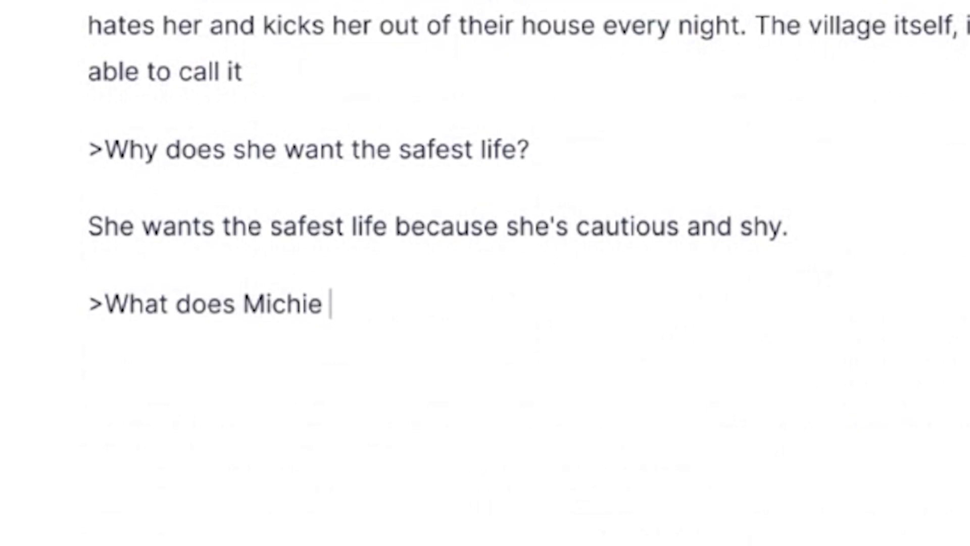
text(fear?)
key(shift+Home)
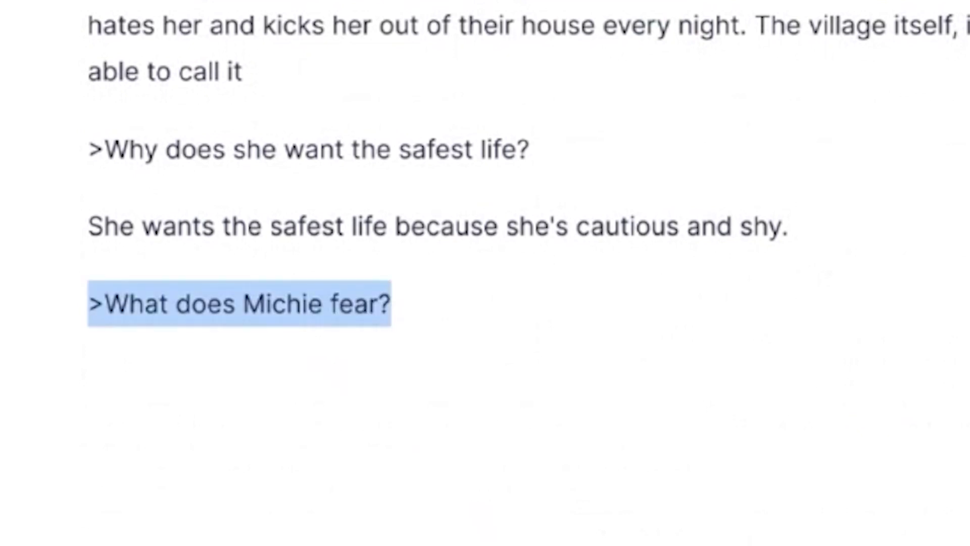
key(End)
text(She fears that her sister might kill her.)
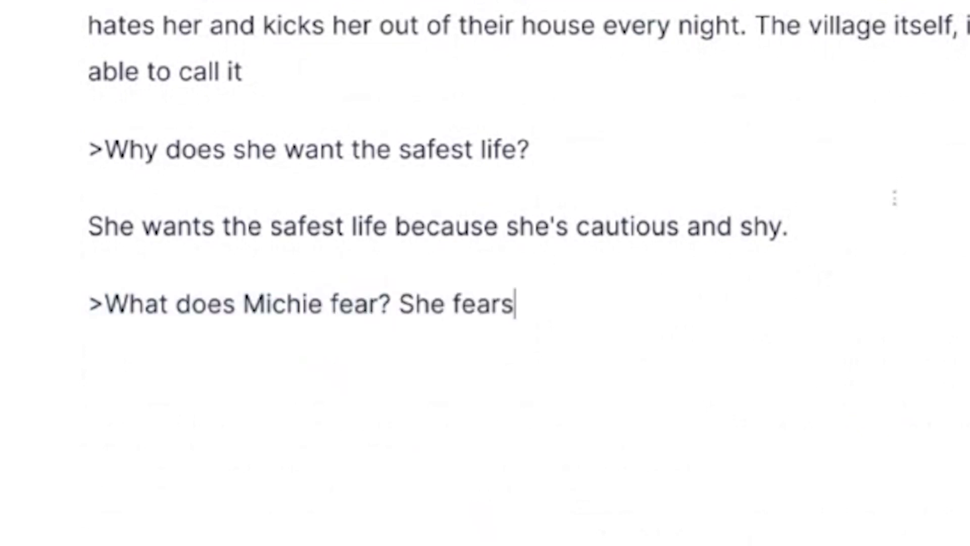
key(Return)
text(##"This is your cake, I made it for you.")
key(Return)
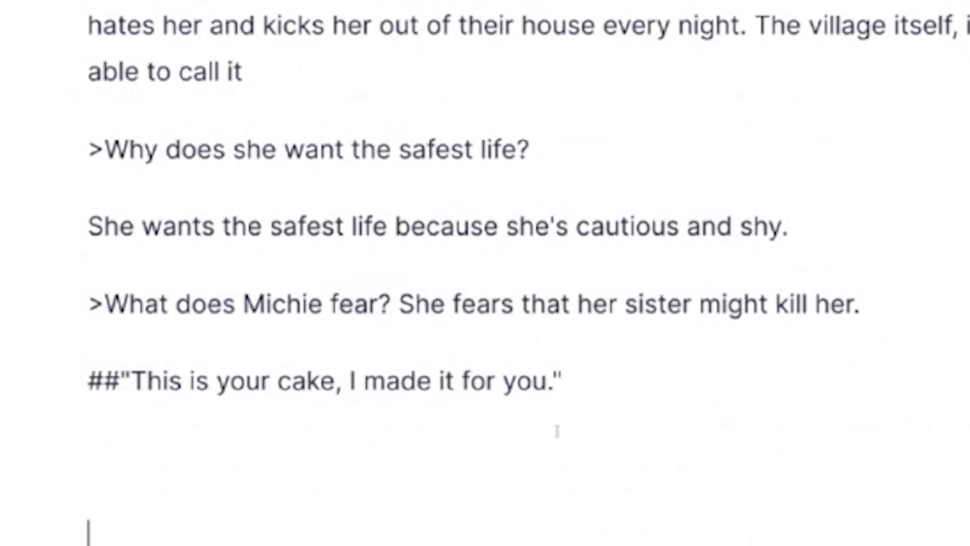
Delete the generated cake quote and put the answer about Michie's fear on its own line below the question
key(ctrl+shift+Left)
key(ctrl+shift+Left)
key(ctrl+shift+Left)
key(ctrl+shift+Left)
key(ctrl+shift+Left)
key(ctrl+shift+Left)
key(ctrl+shift+Left)
key(ctrl+shift+Left)
key(ctrl+shift+Left)
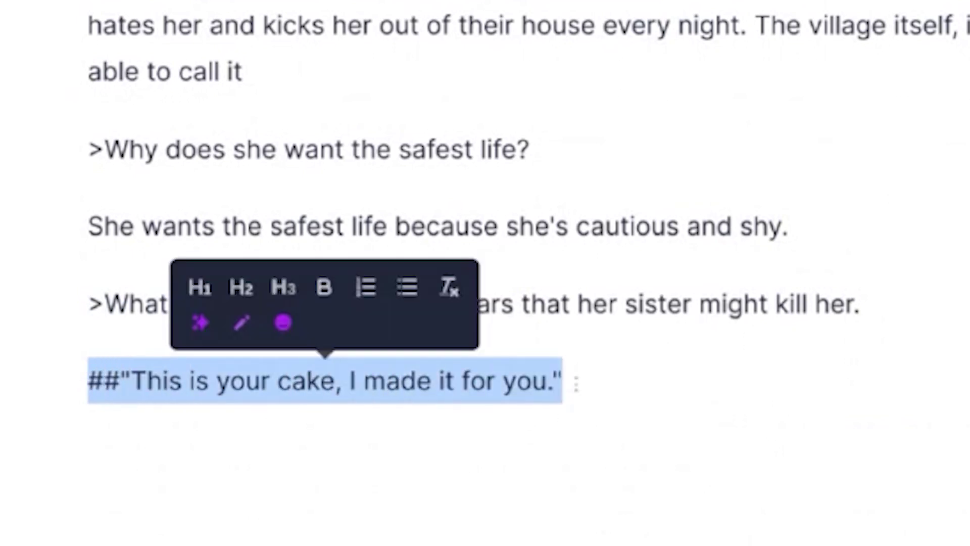
key(BackSpace)
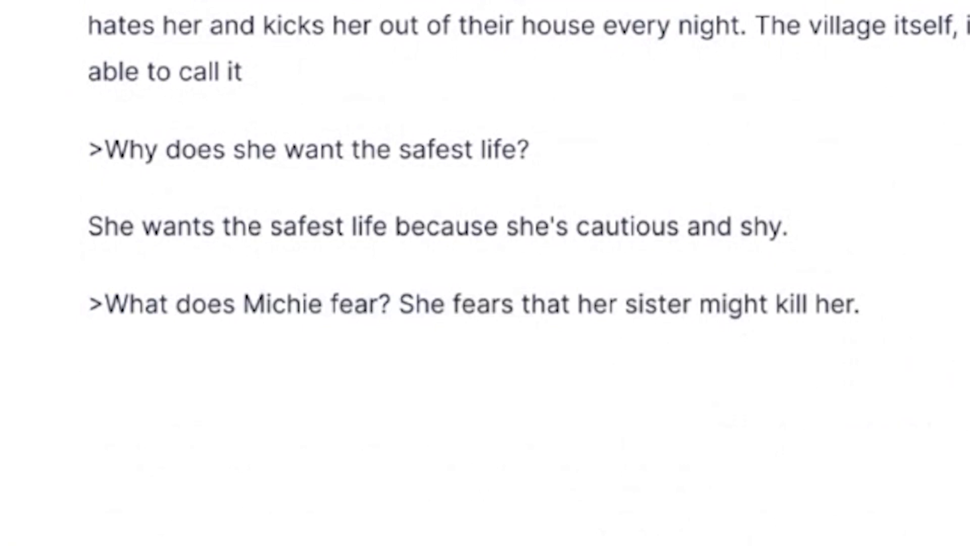
key(Return)
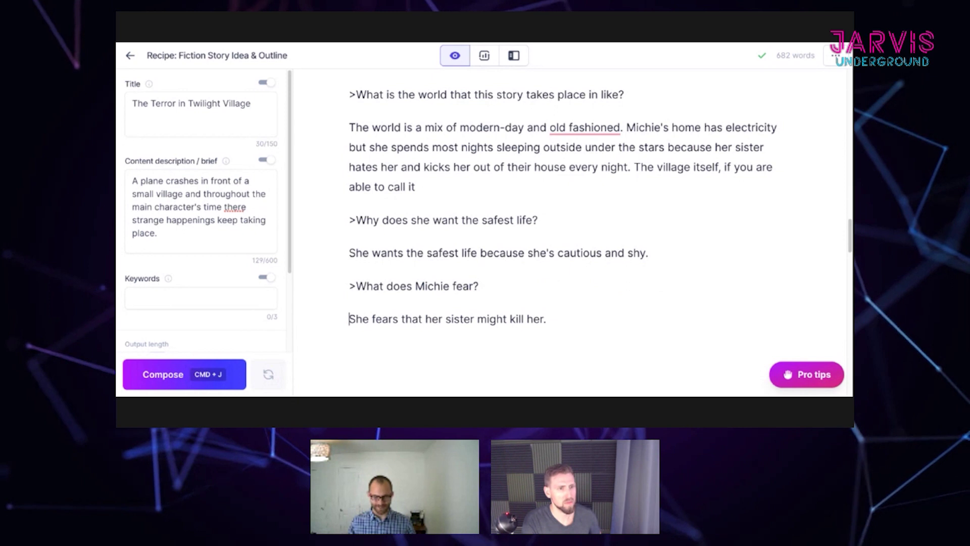
click(625, 328)
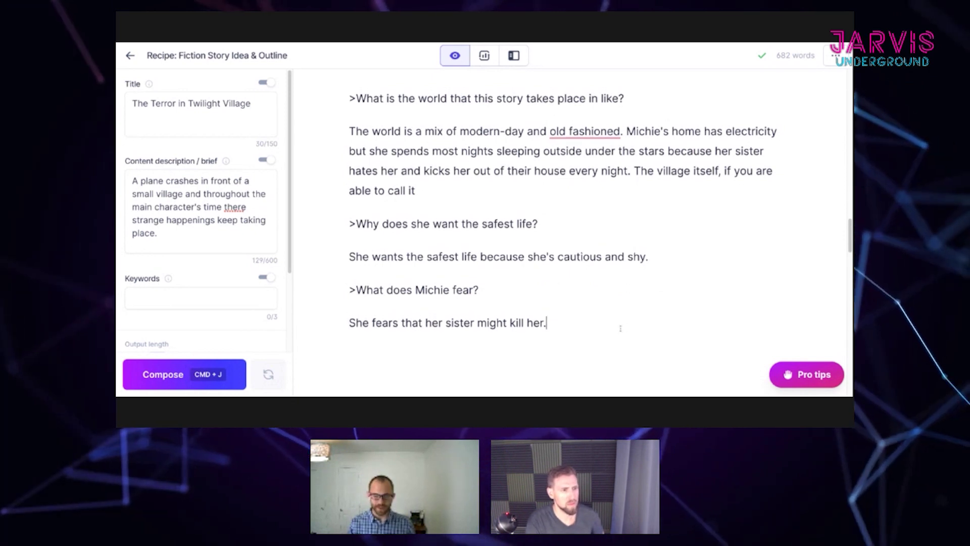
Review the premise and the generated answers about the main character, the world, the safest life and Michie's fear
scroll(622, 327, up, 1)
scroll(619, 327, up, 3)
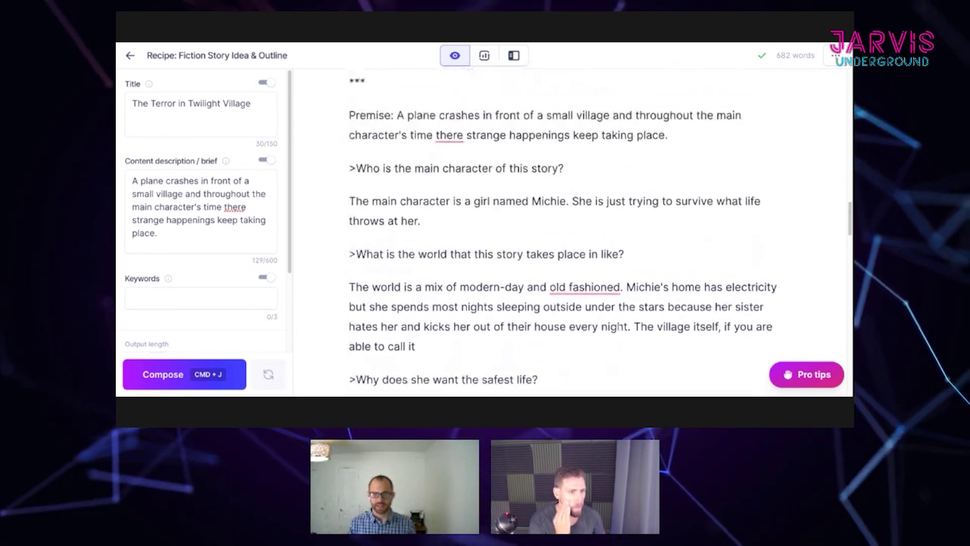
scroll(619, 327, down, 2)
scroll(563, 227, down, 2)
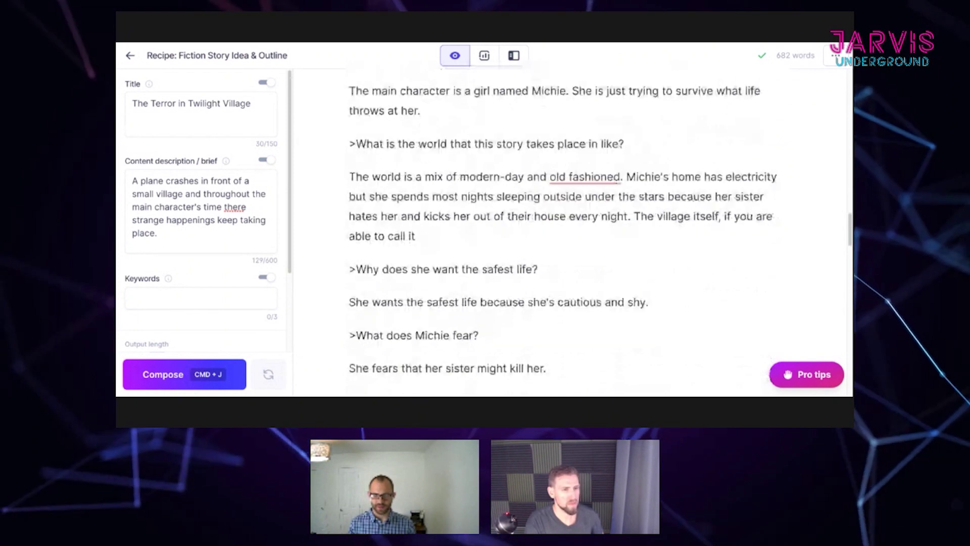
scroll(563, 227, up, 2)
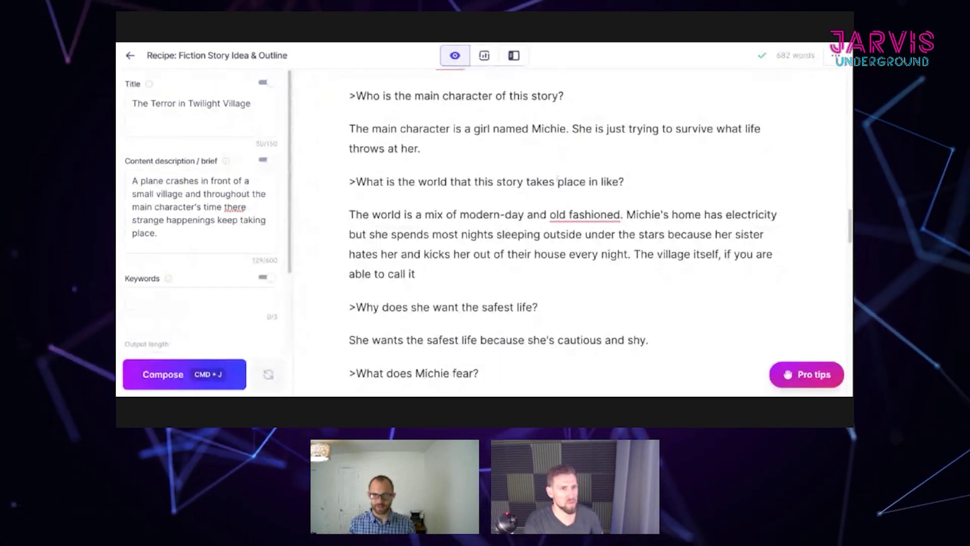
scroll(606, 263, down, 1)
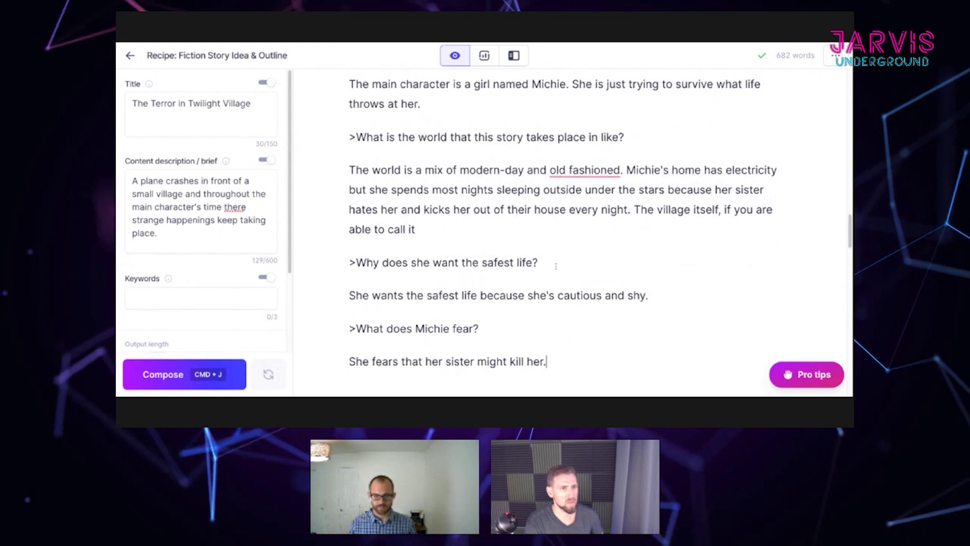
scroll(570, 232, up, 2)
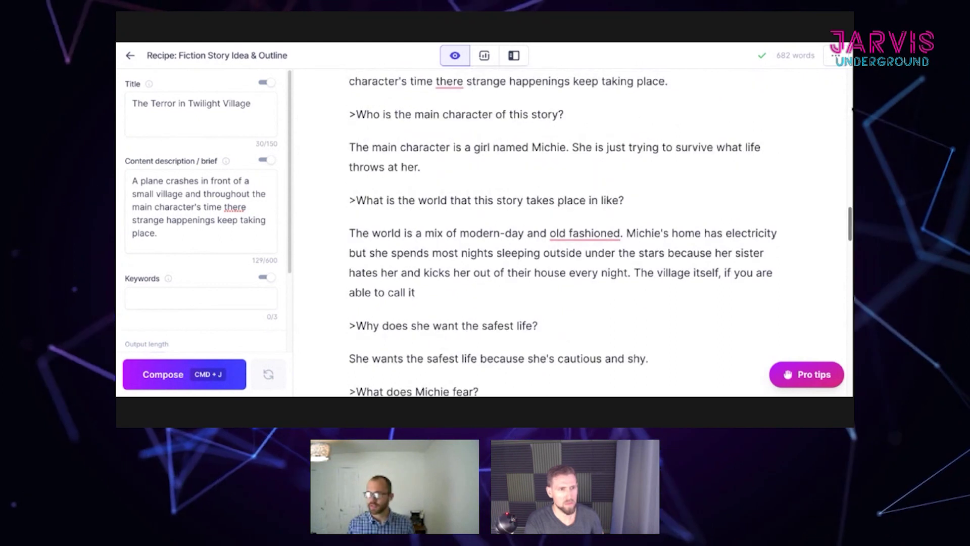
Narrow the window and append the answer describing the main character Michie to the end of the content description
drag(853, 109, 757, 91)
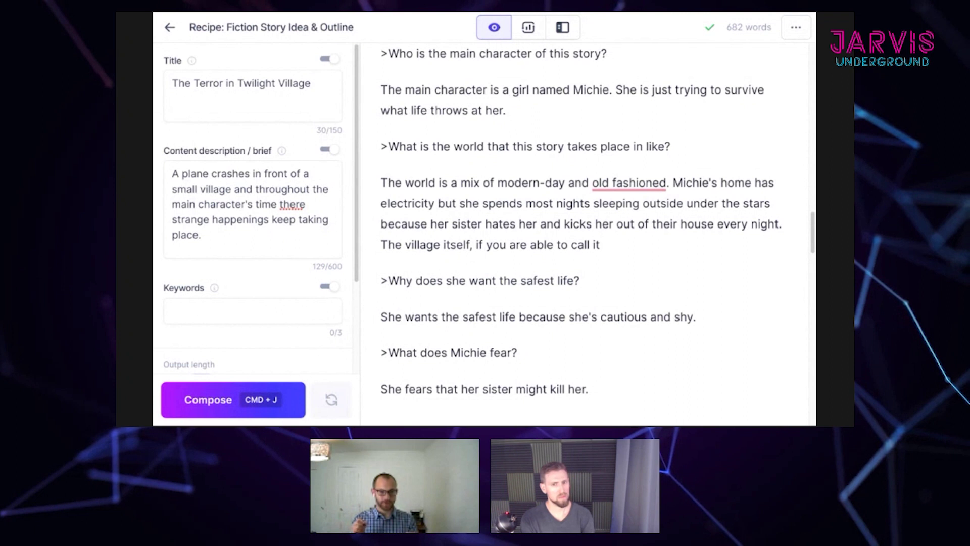
scroll(586, 233, up, 3)
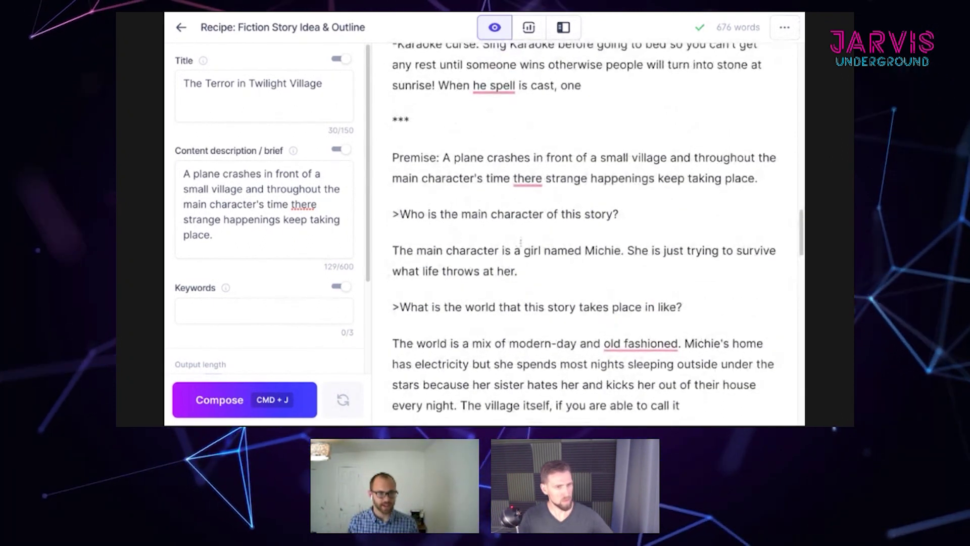
triple_click(519, 241)
key(super+c)
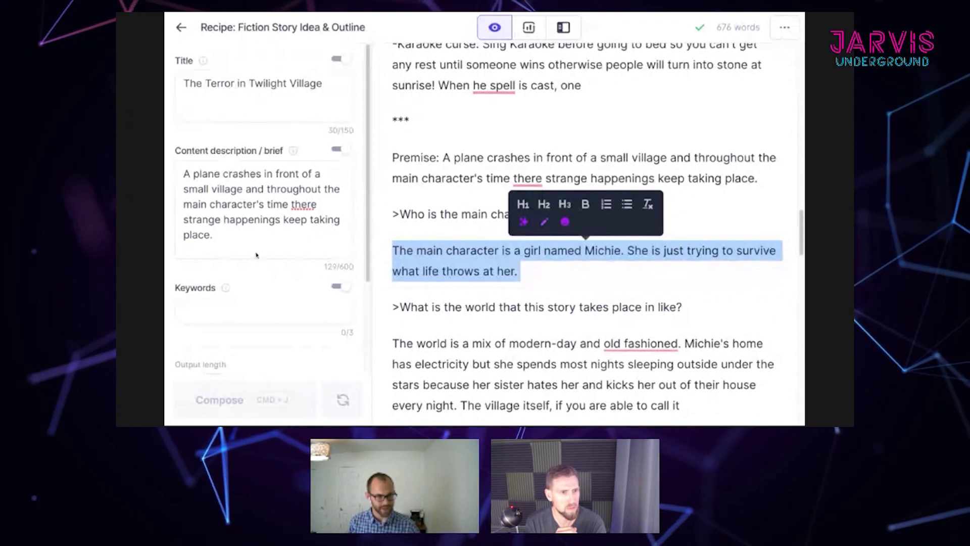
click(256, 255)
key(super+v)
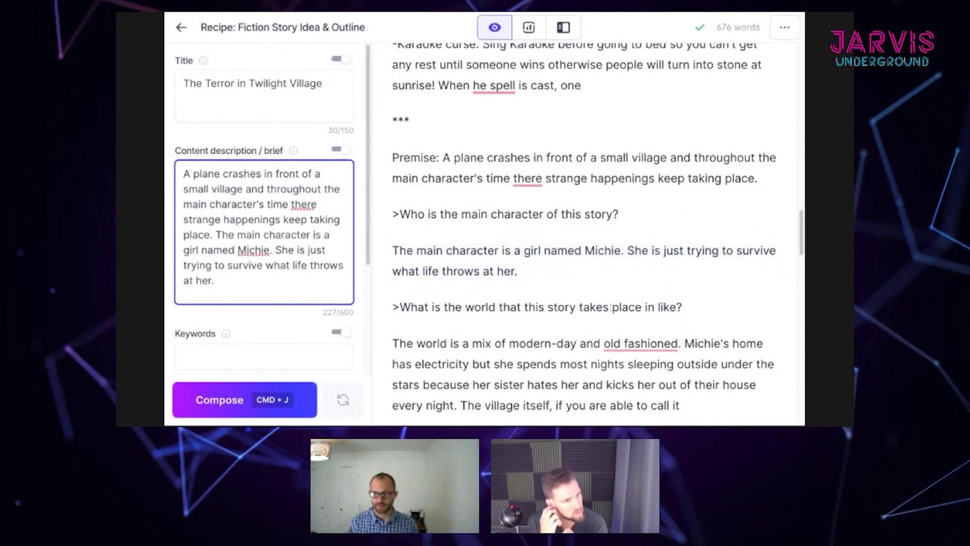
Using the special mechanics text, append "In the village, Michie has to stay in the light and not get caught by shadows." to the content description
scroll(611, 307, up, 5)
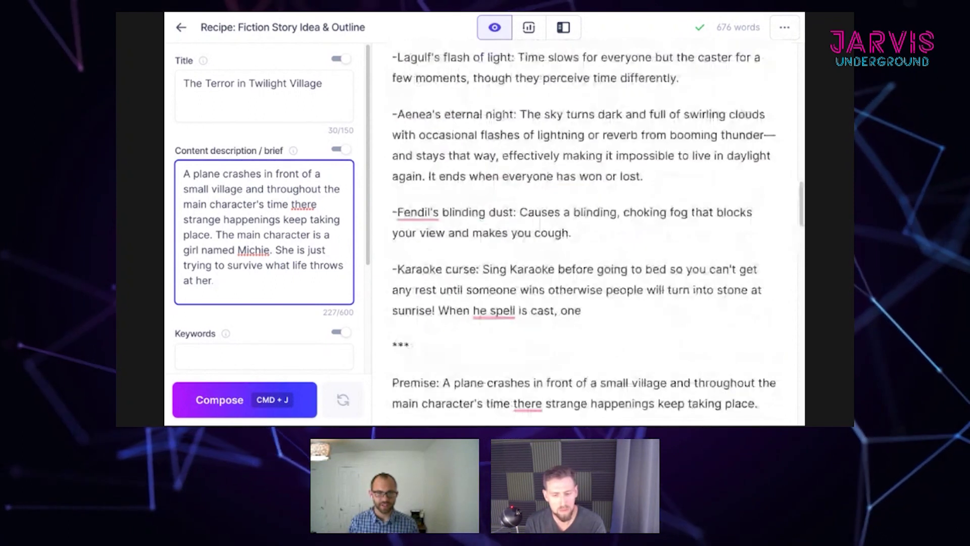
scroll(584, 232, up, 2)
scroll(583, 233, up, 3)
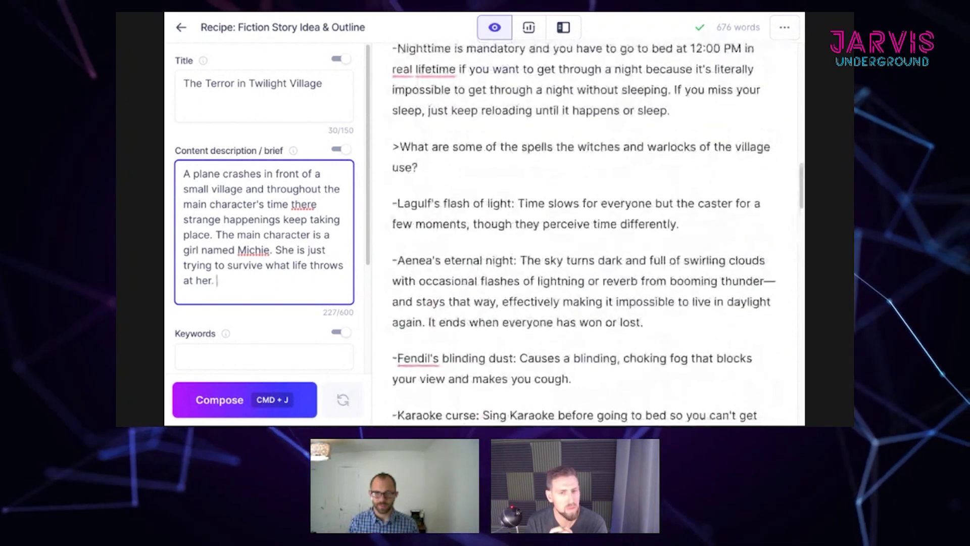
scroll(584, 232, up, 1)
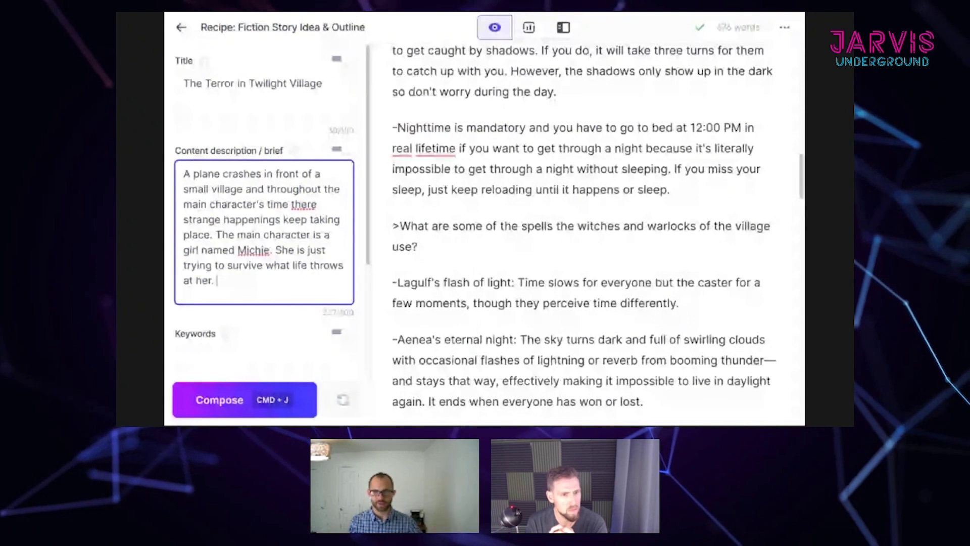
scroll(584, 233, up, 1)
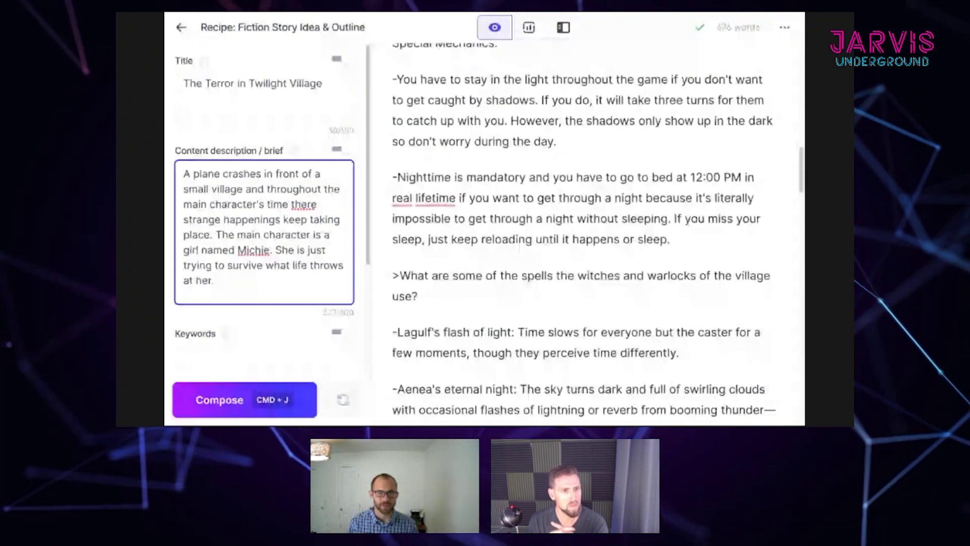
scroll(626, 274, up, 1)
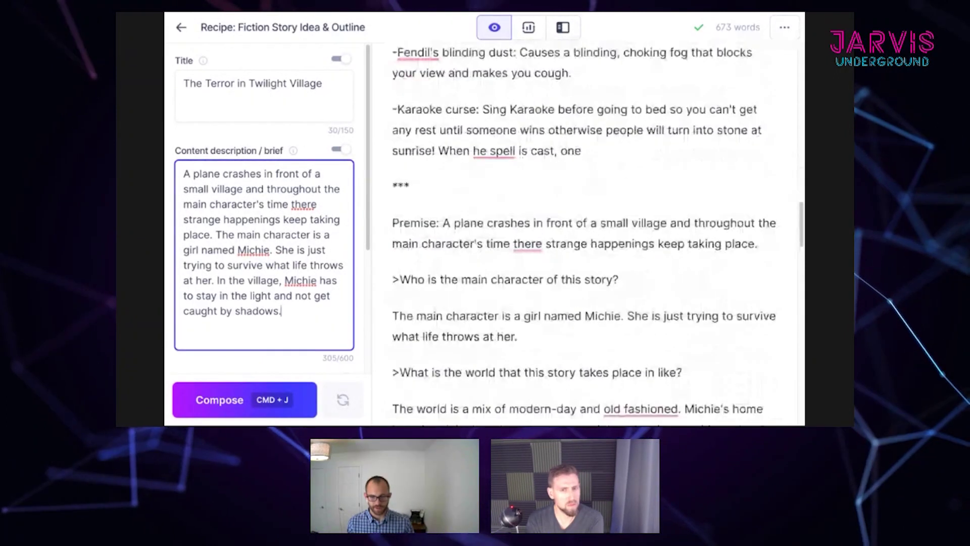
Add a prompt below the premise asking what causes the plane to crash, and generate more story text from it
scroll(584, 232, down, 1)
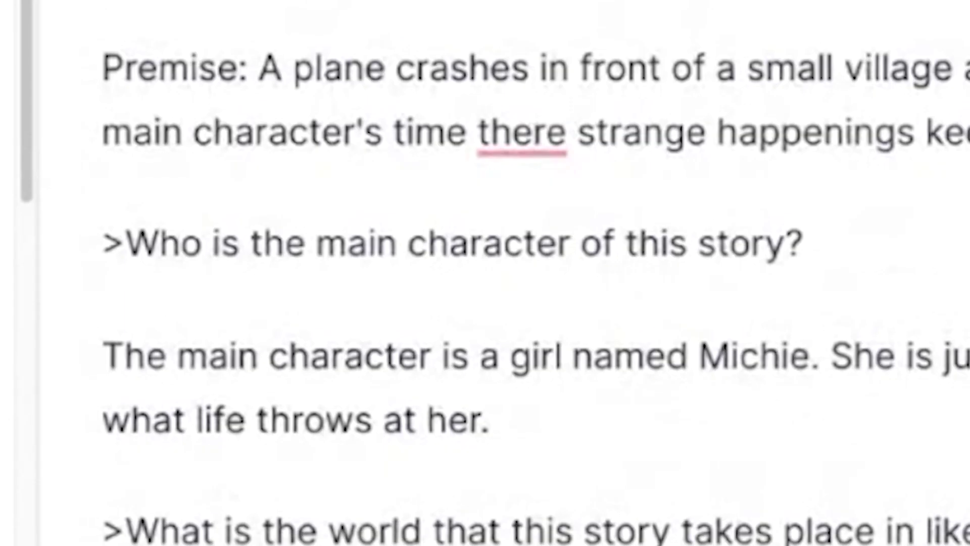
key(Return)
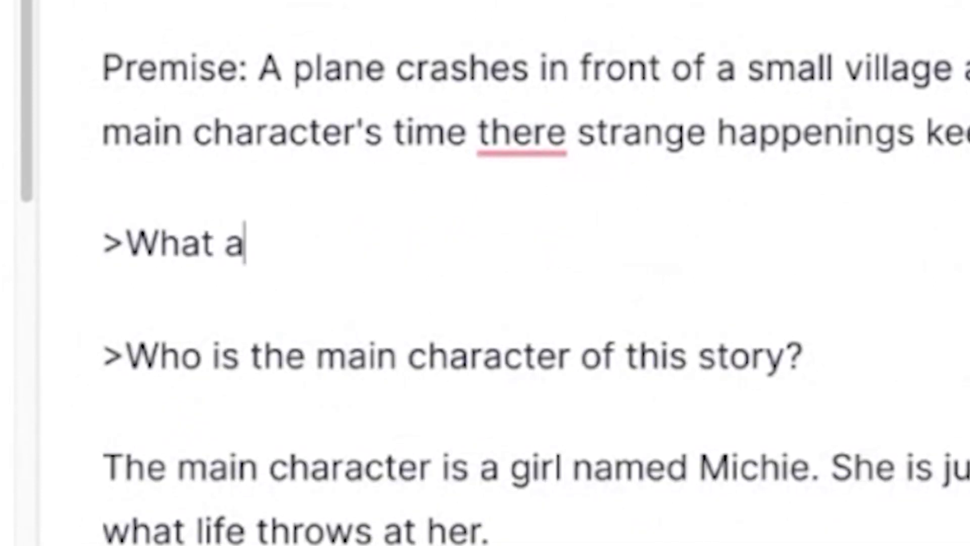
text(>What causes the plane to cra)
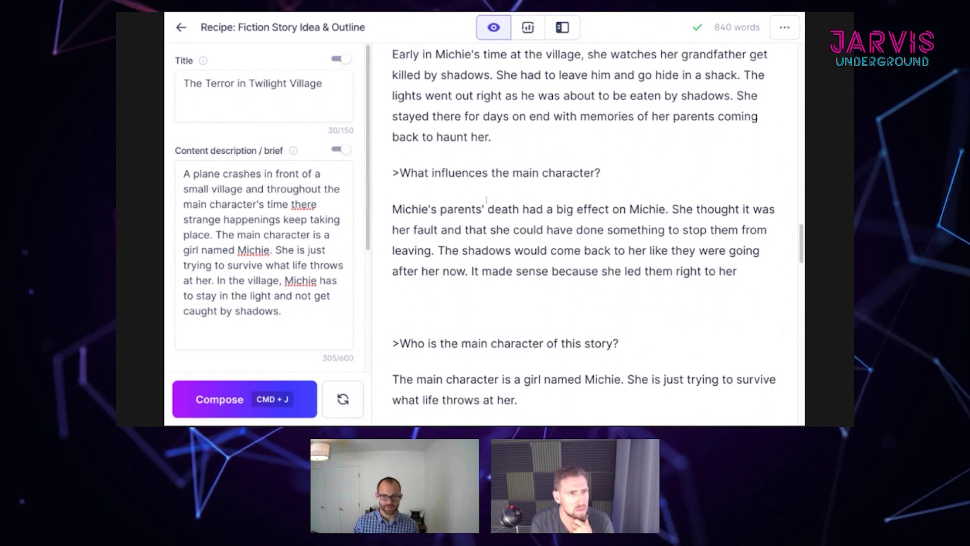
Read the generated answers about what happens throughout the story and what influences the main character
double_click(393, 208)
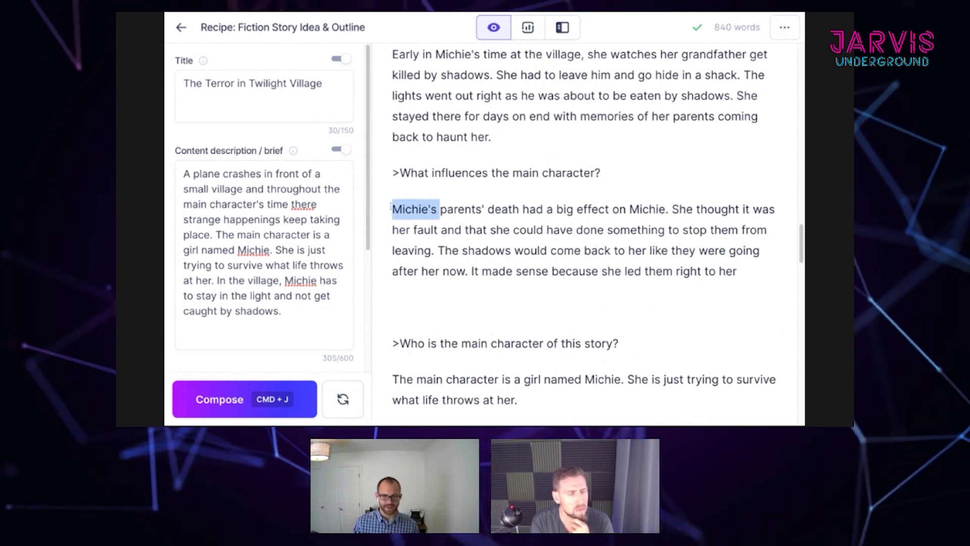
click(495, 246)
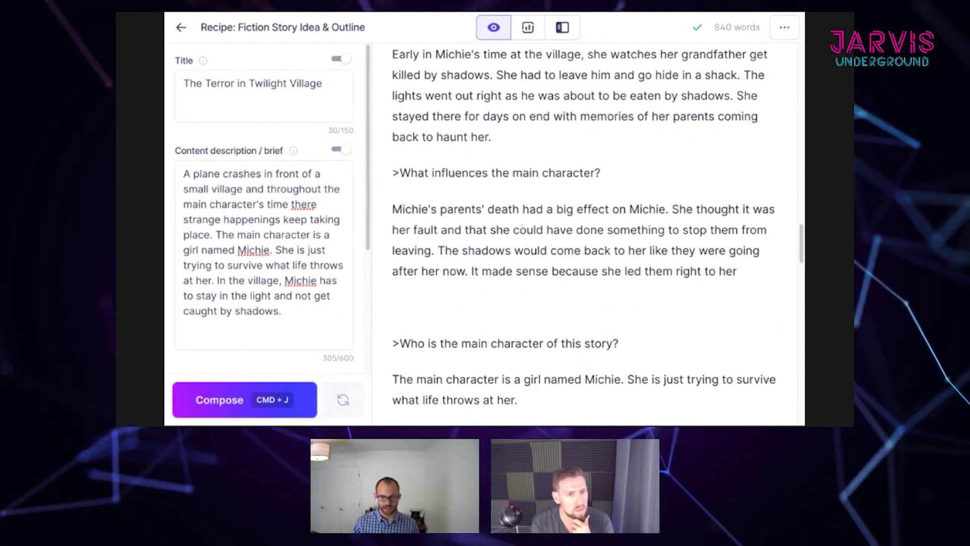
double_click(463, 251)
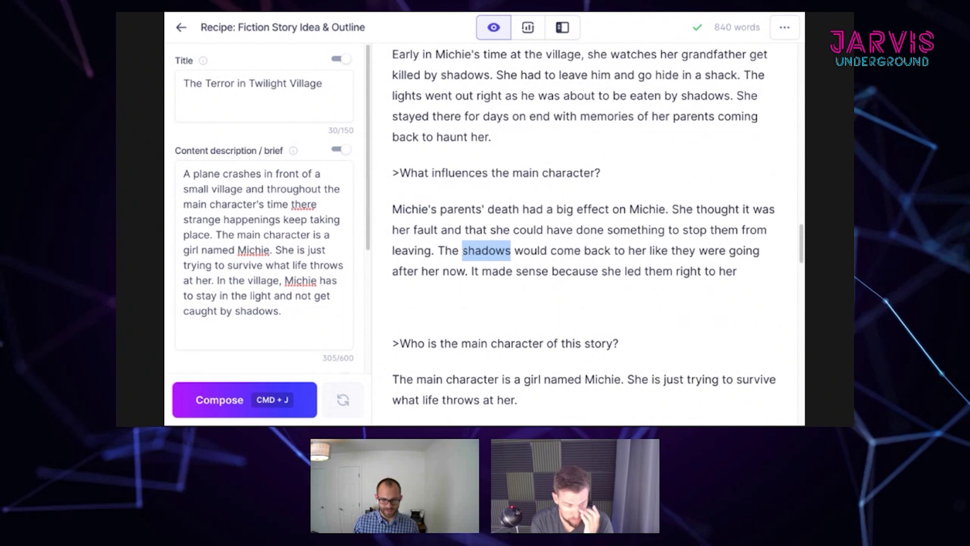
scroll(601, 268, up, 1)
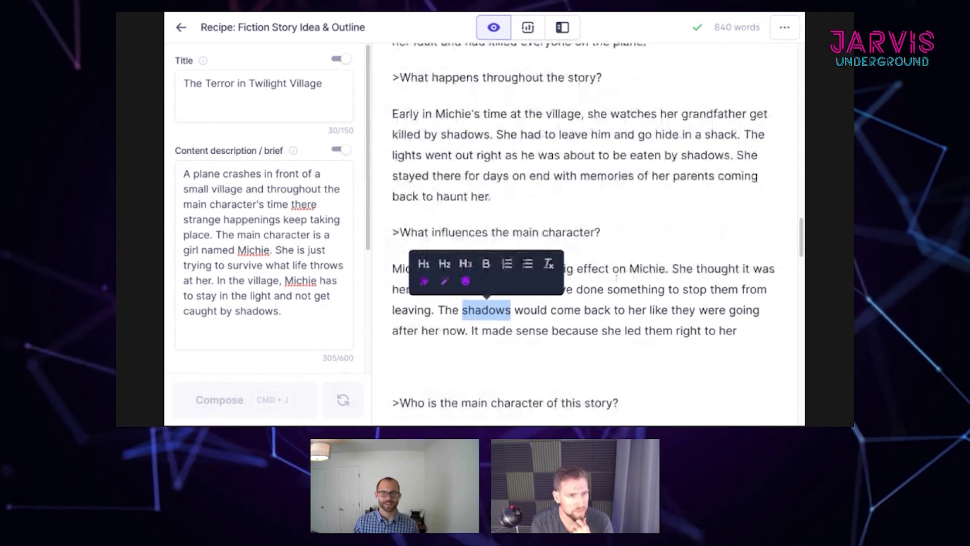
click(632, 310)
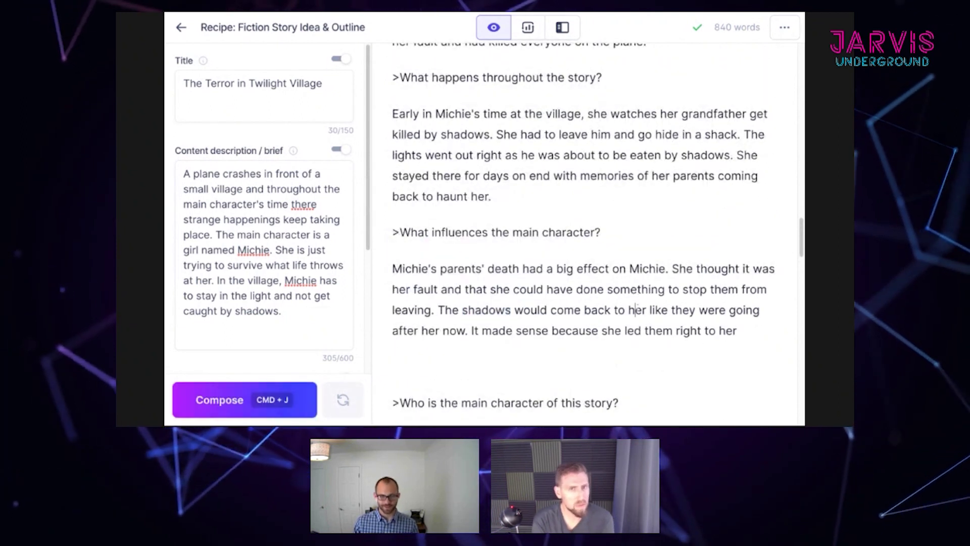
scroll(634, 333, down, 1)
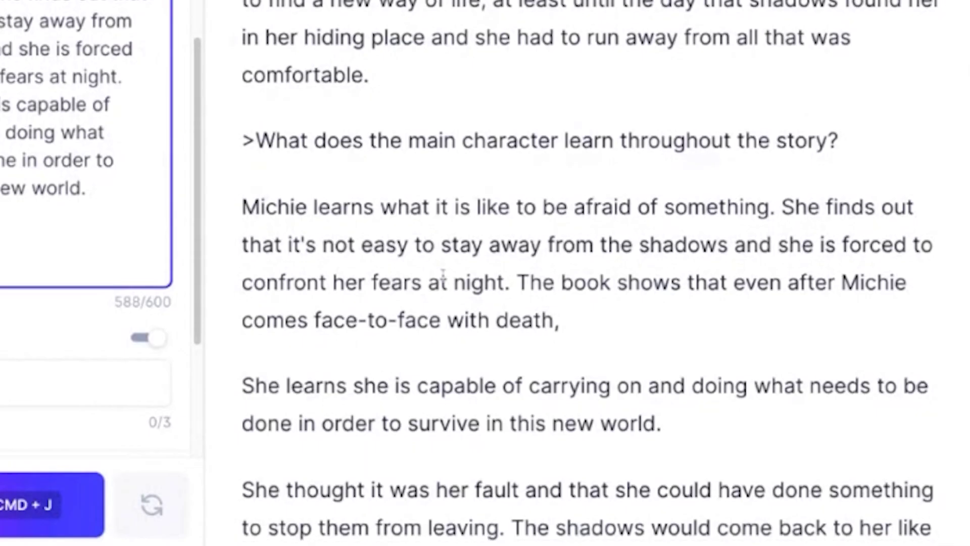
Look through the outline template's questions from Plot Point #1 to Plot Point #6
scroll(443, 276, down, 15)
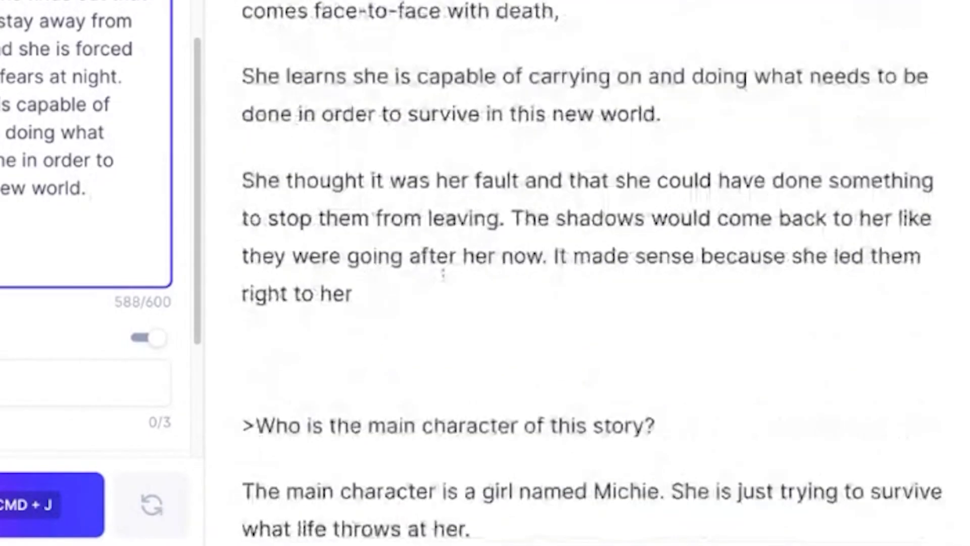
scroll(407, 228, down, 6)
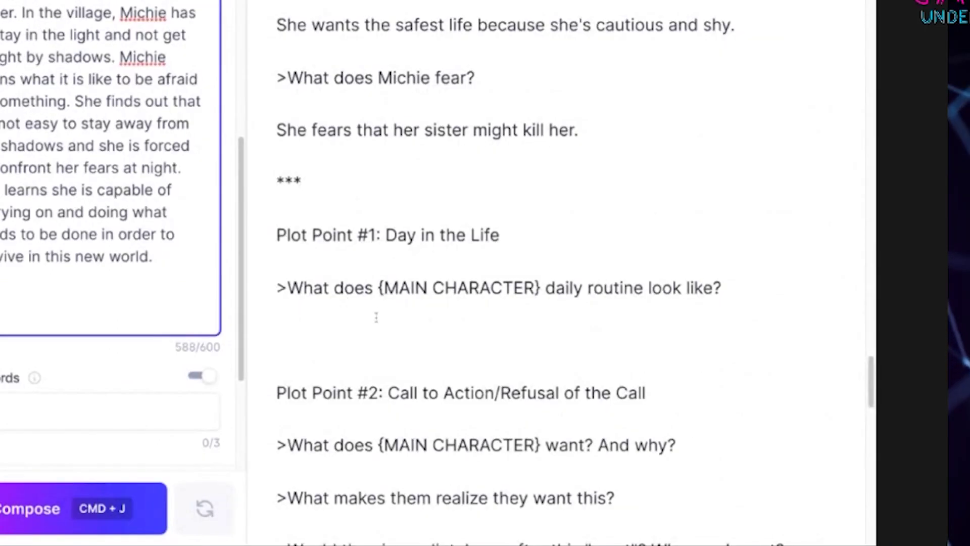
scroll(397, 336, down, 3)
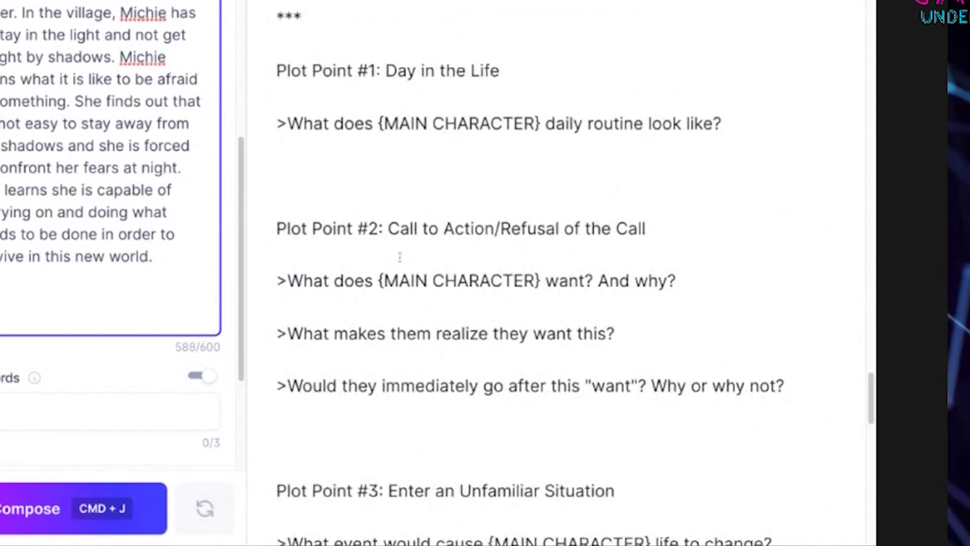
scroll(574, 282, down, 3)
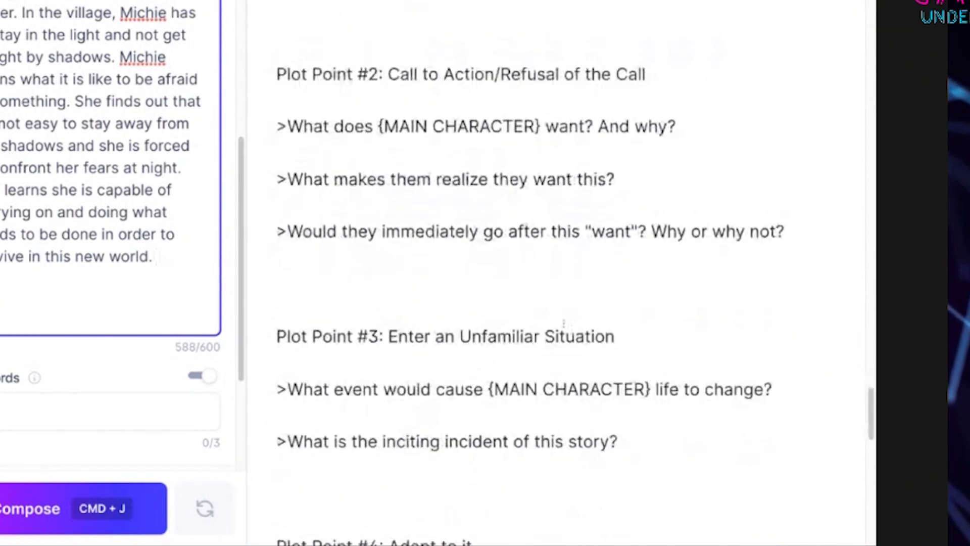
scroll(490, 349, down, 3)
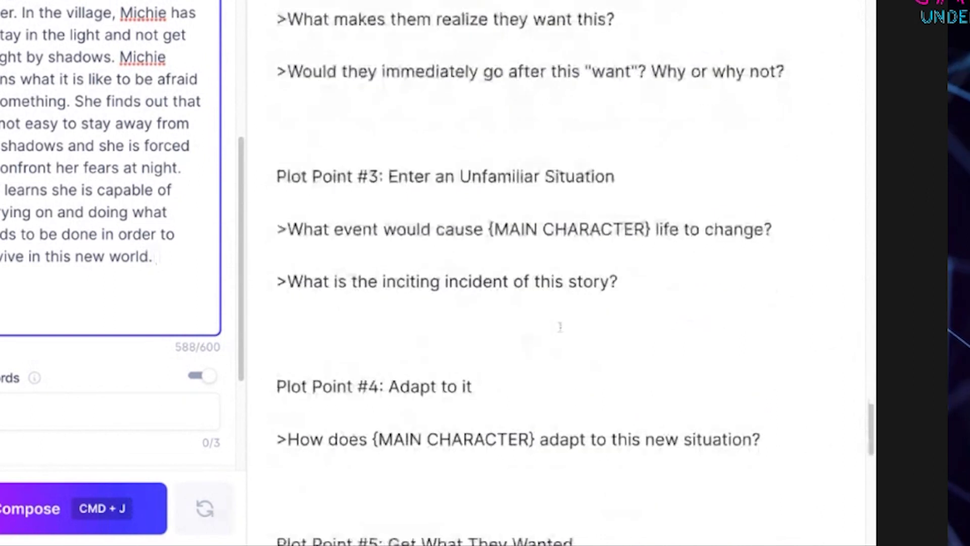
scroll(522, 320, down, 2)
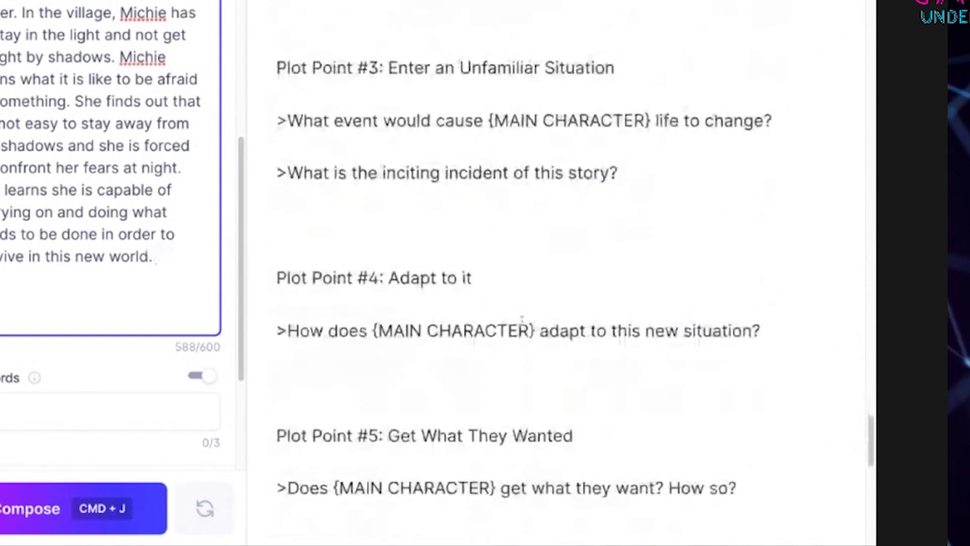
scroll(487, 299, down, 3)
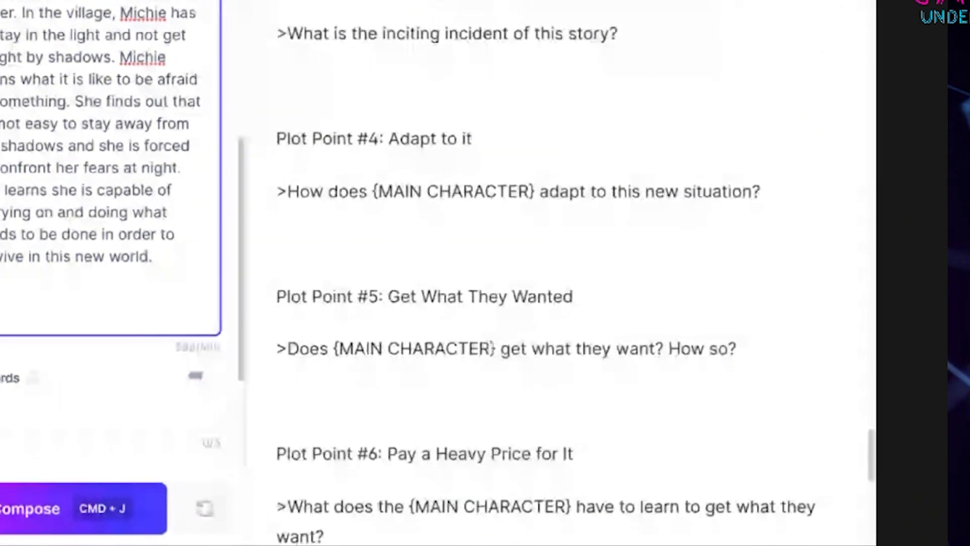
Correct the Plot Point #5 heading to read "Gets What They Wanted"
scroll(490, 323, down, 3)
click(416, 151)
text(s)
Examine the questions under Plot Points #6 and #7, and go back up to the earlier plot points
scroll(546, 310, down, 5)
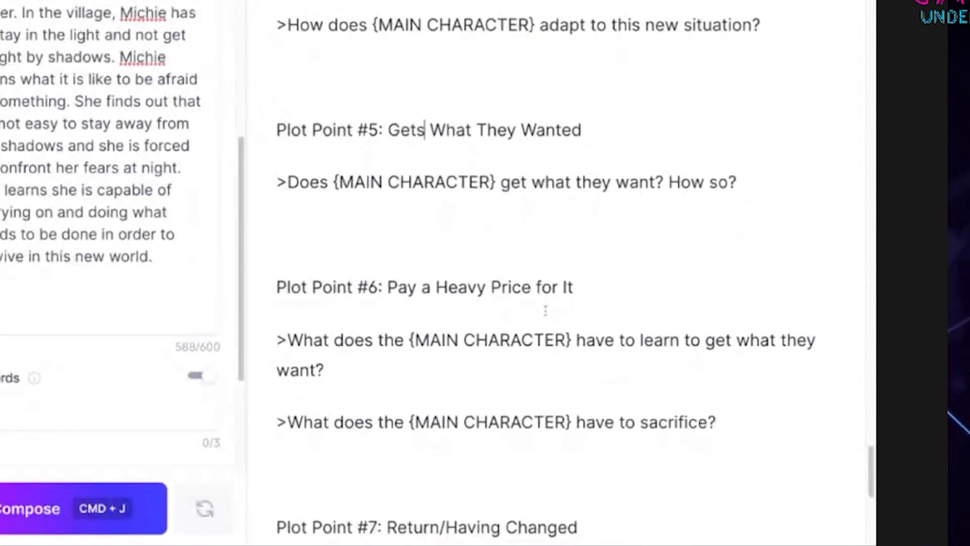
scroll(541, 317, down, 1)
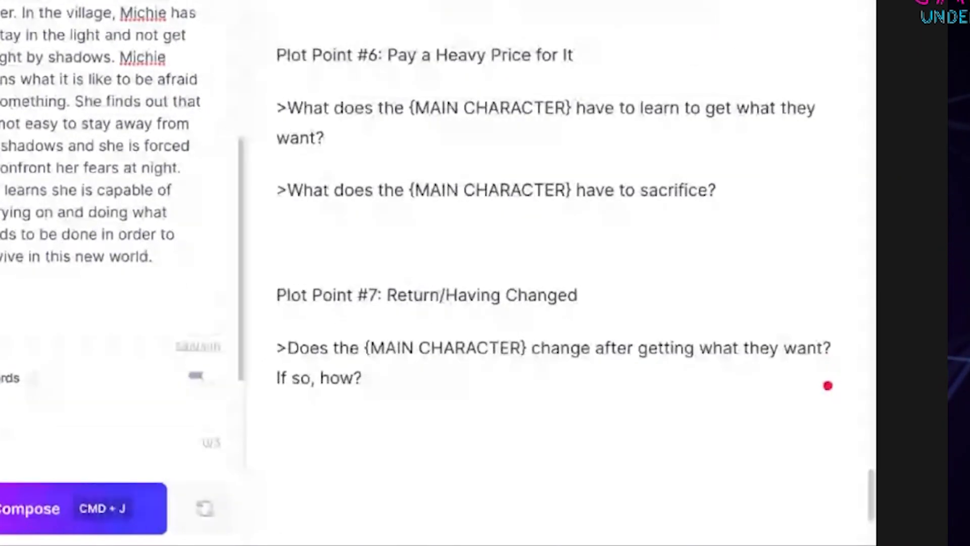
scroll(553, 228, up, 1)
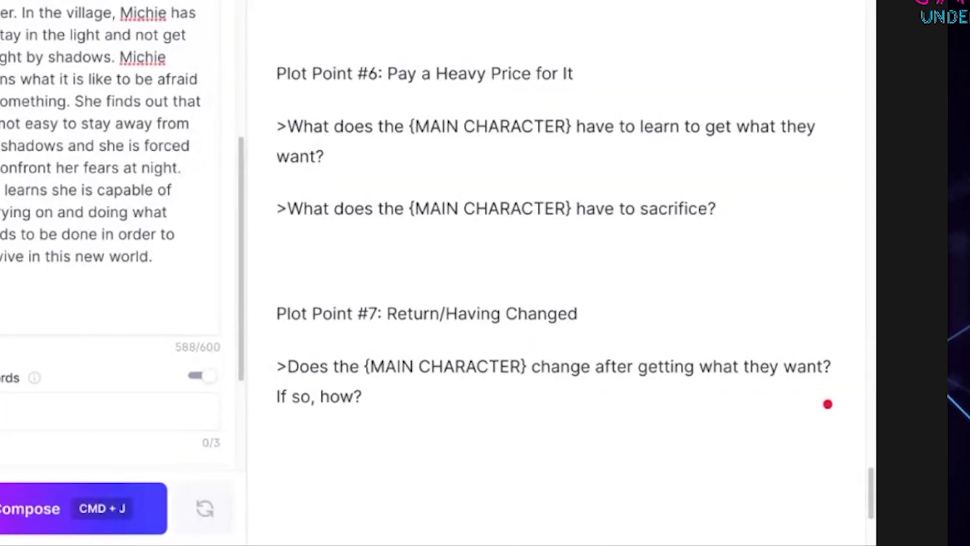
scroll(556, 273, up, 10)
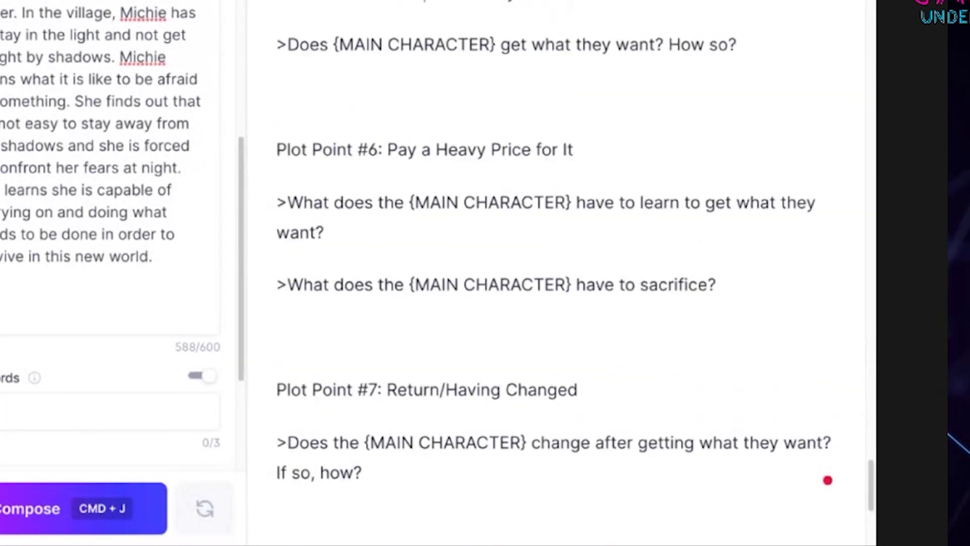
scroll(556, 273, up, 14)
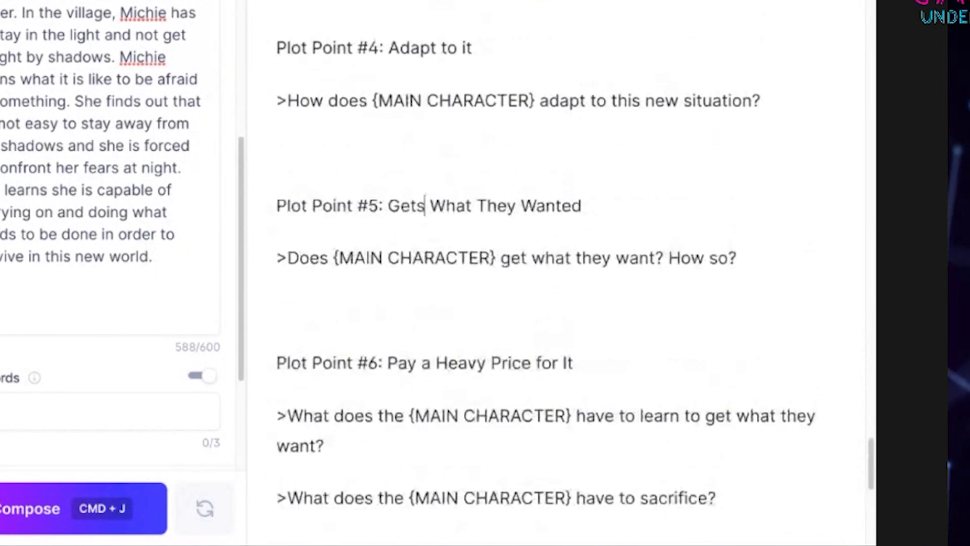
Fill in Michie as the main character in Plot Point #1's daily routine question, generate its answer and read it
scroll(556, 273, up, 8)
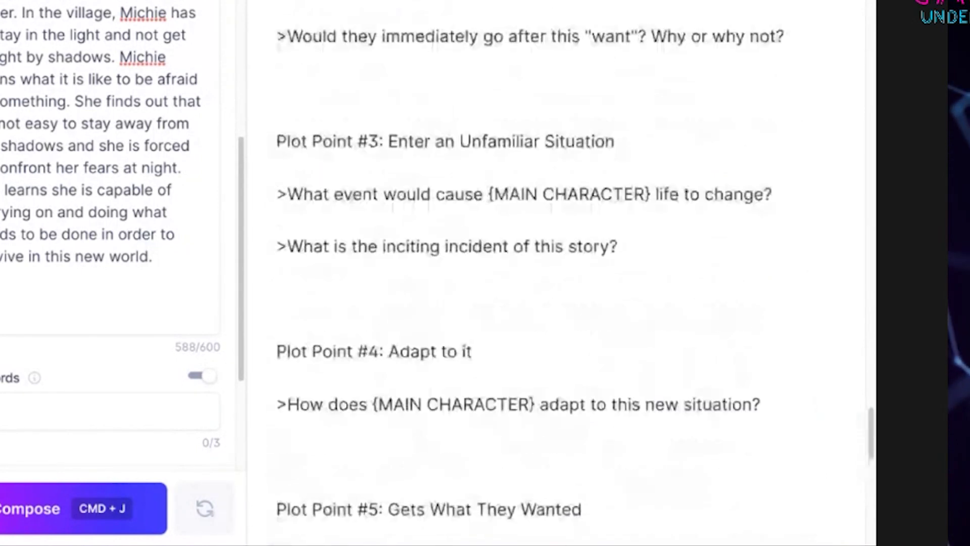
scroll(506, 273, up, 8)
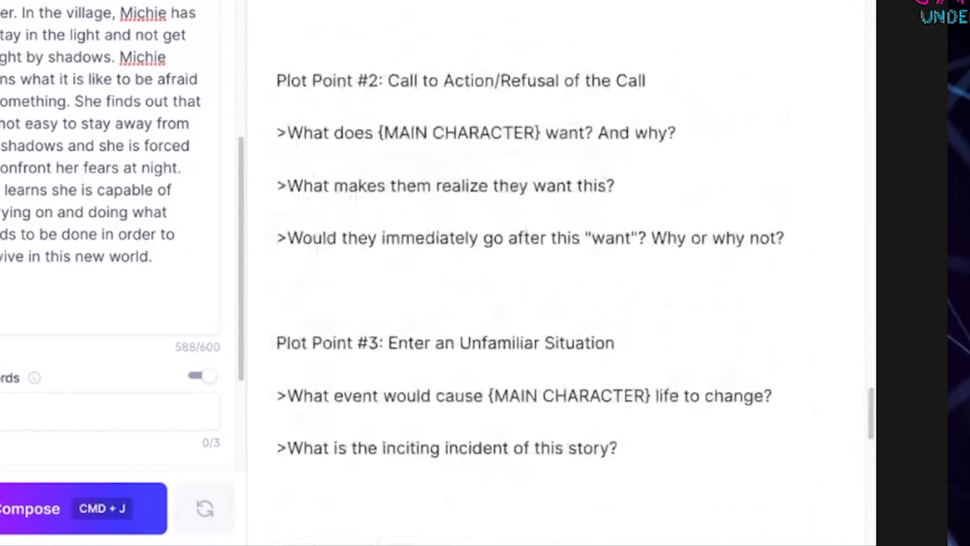
text(Mich)
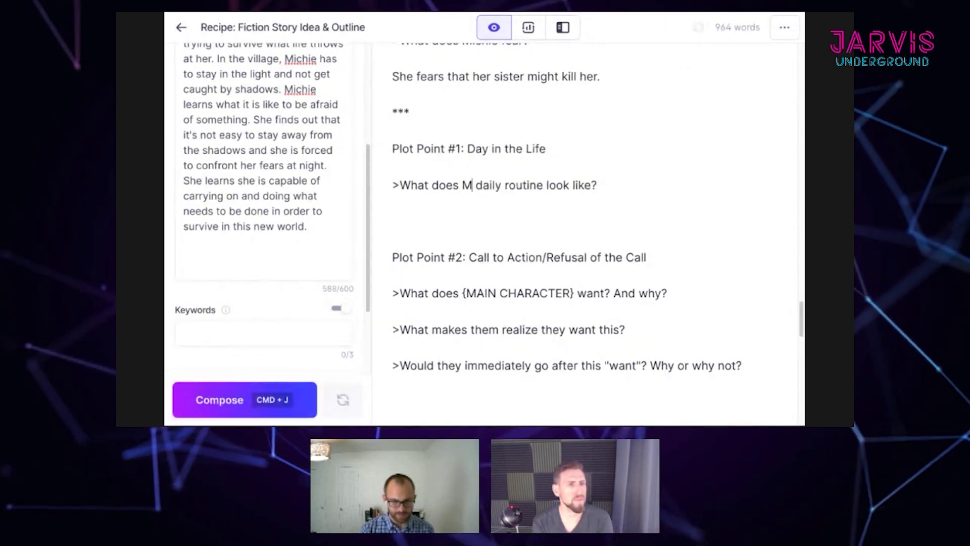
text(ie)
click(624, 185)
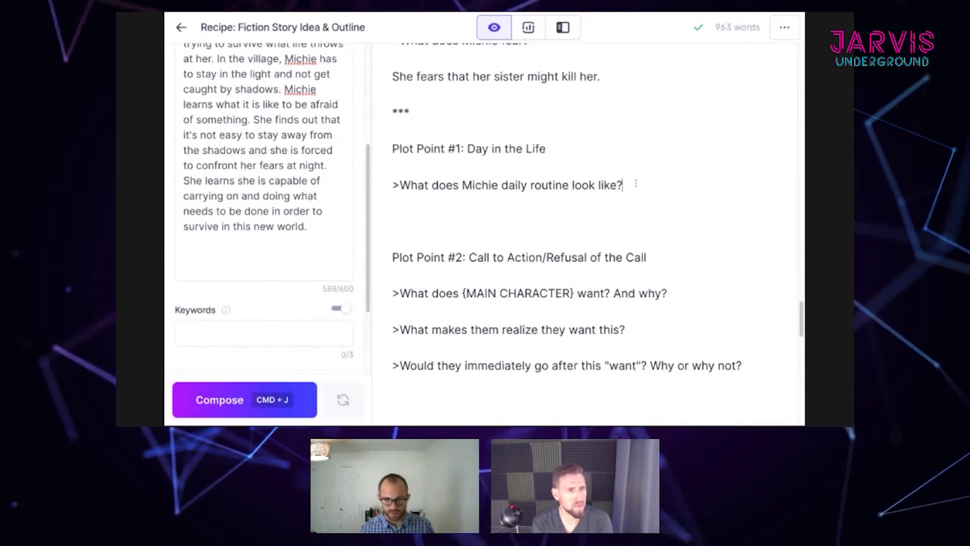
key(super+j)
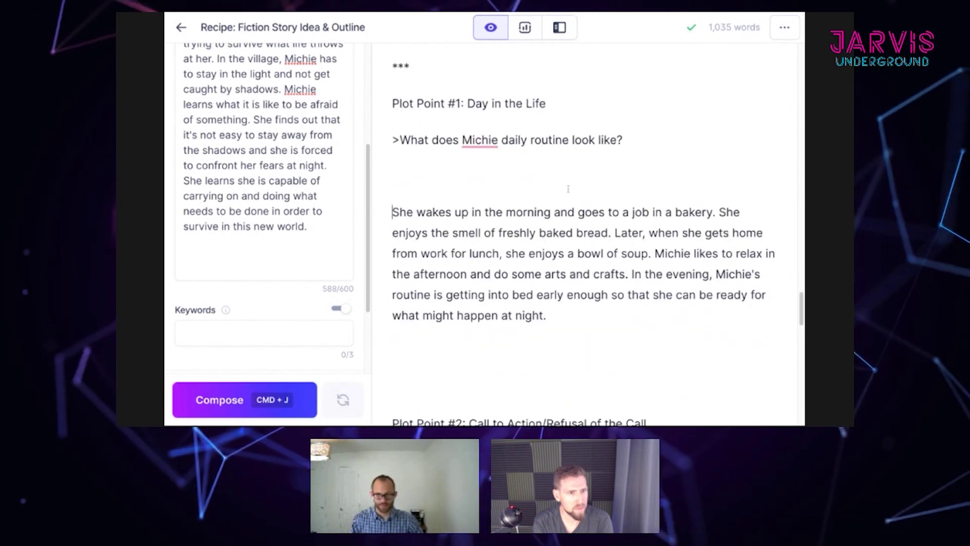
scroll(610, 248, down, 2)
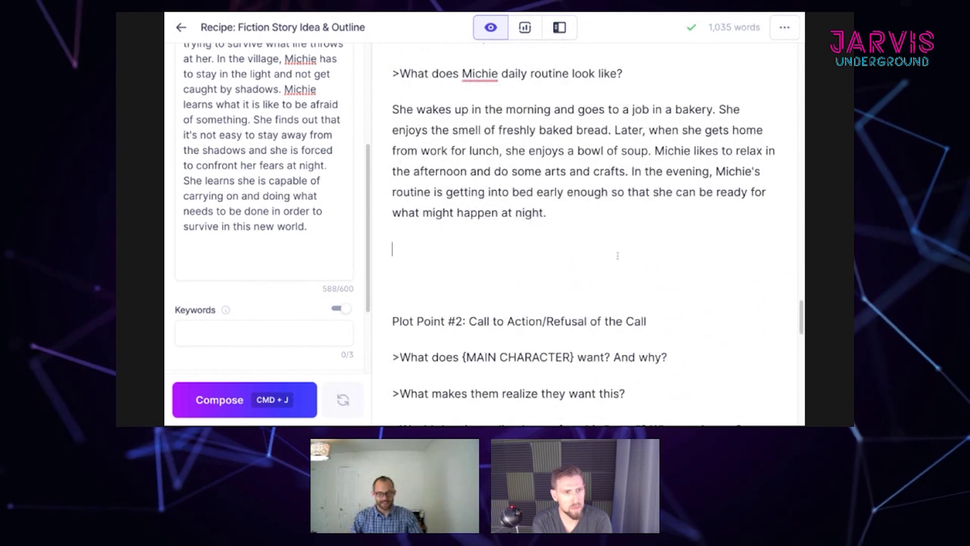
scroll(617, 279, down, 1)
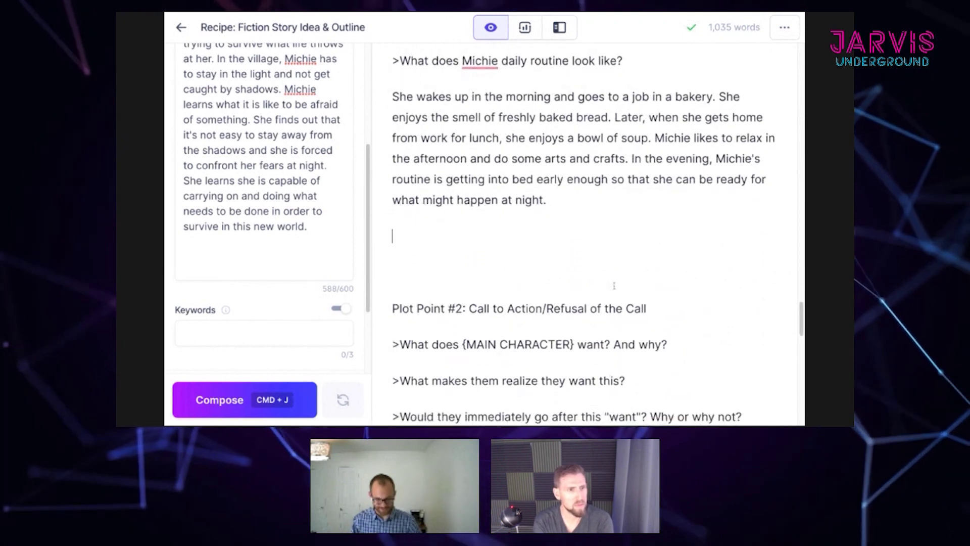
scroll(593, 231, up, 2)
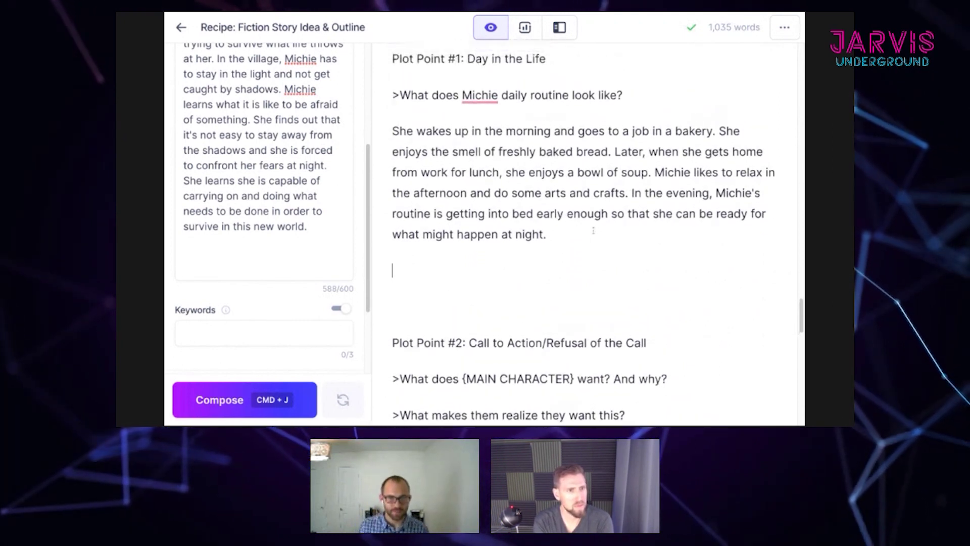
Replace Plot Point #1's routine question and answer with ">Why does Michie get on the plane that ends up crashing?" and generate its answer
drag(593, 230, 462, 192)
shift+click(419, 95)
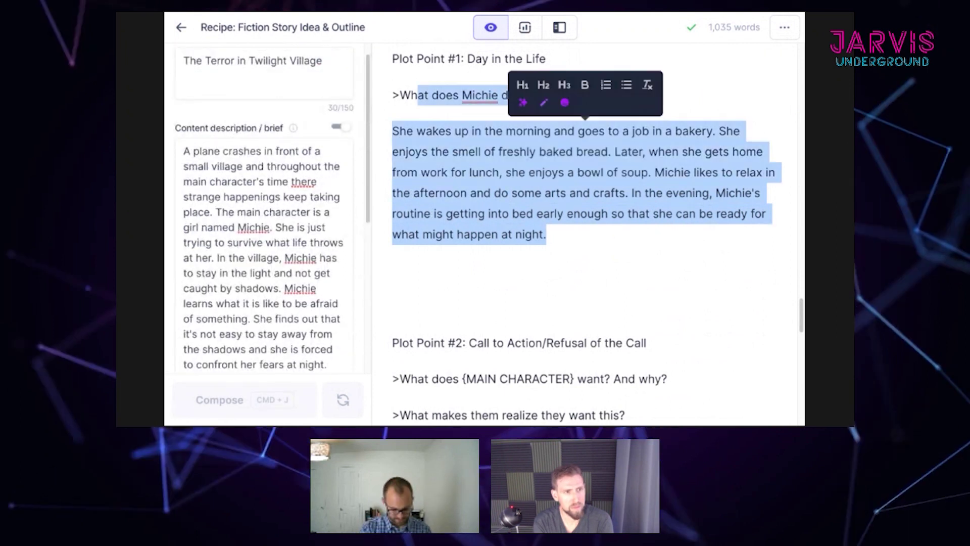
text(hy does Michie get on the plane?)
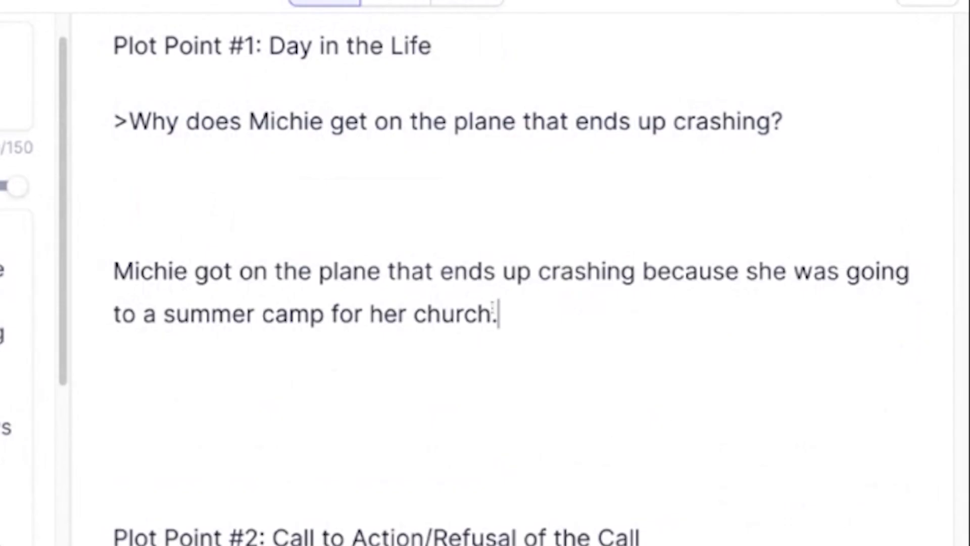
key(BackSpace)
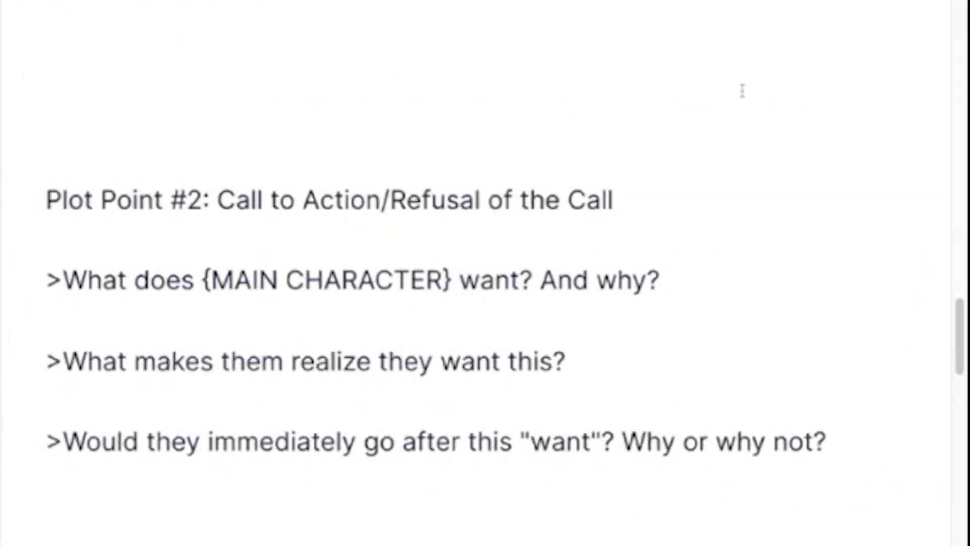
Generate a "Plot Point #2: First Disaster" section with a question and answer about the first event that causes Michie great distress
text(Plot Point #2: First Disaster)
key(Return)
text(>What)
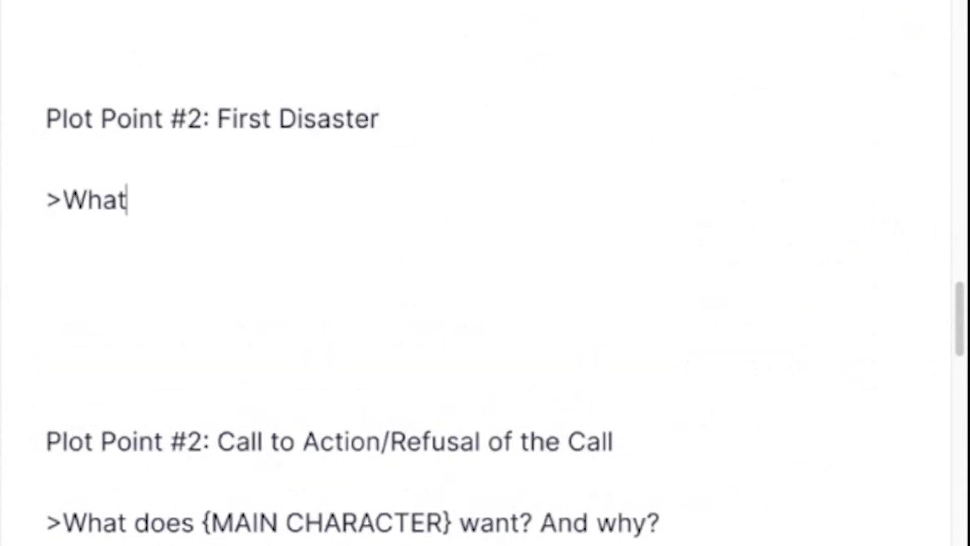
text( is the first event that causes Michie great distress and begins to make her question)
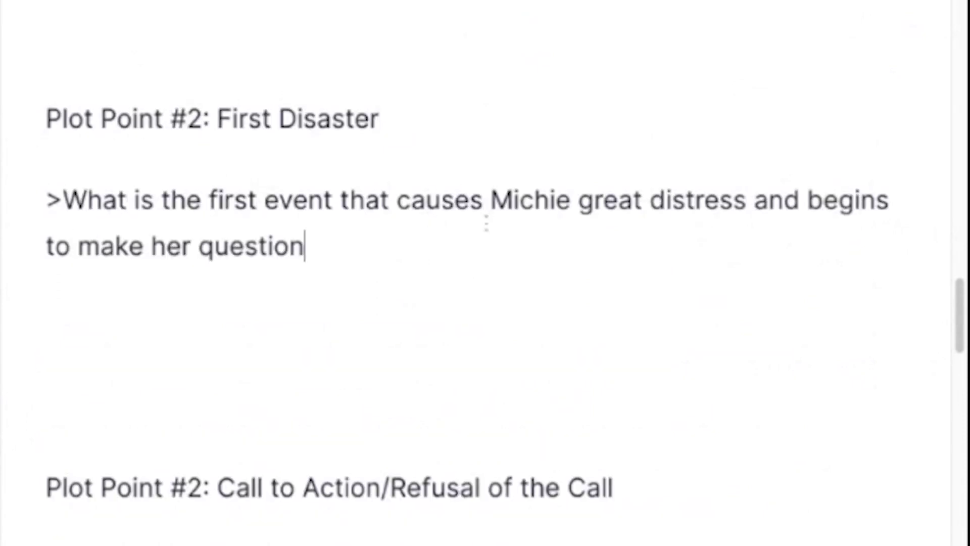
text( things she had never questioned before?)
key(Return)
text(The first disaster that causes Michie great distress and makes her)
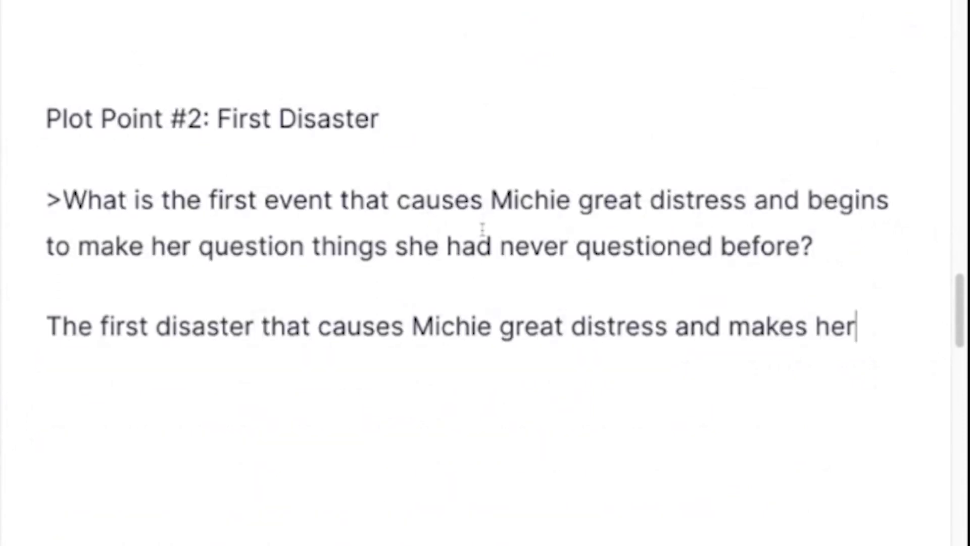
text( question everything is when she meets an old man who wants to show her a secret)
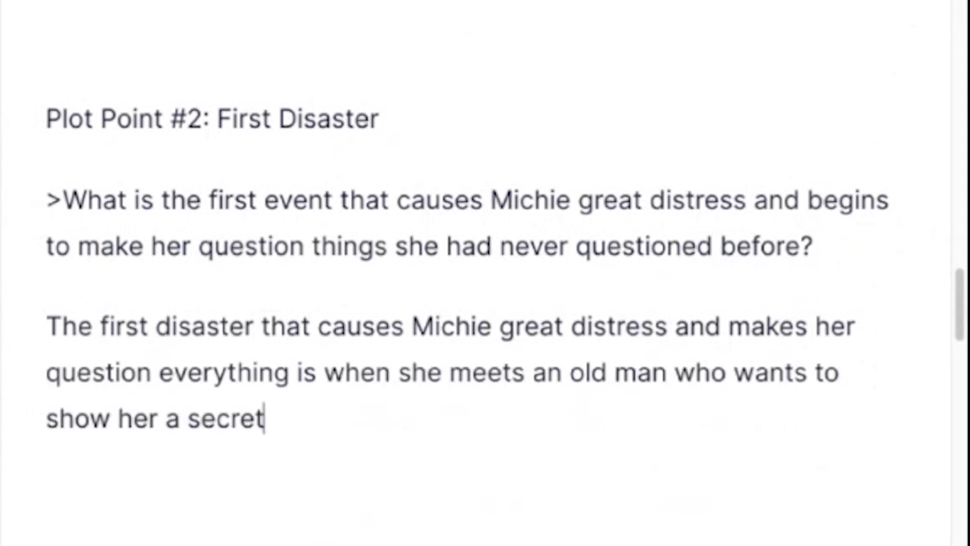
text(. He leads her through)
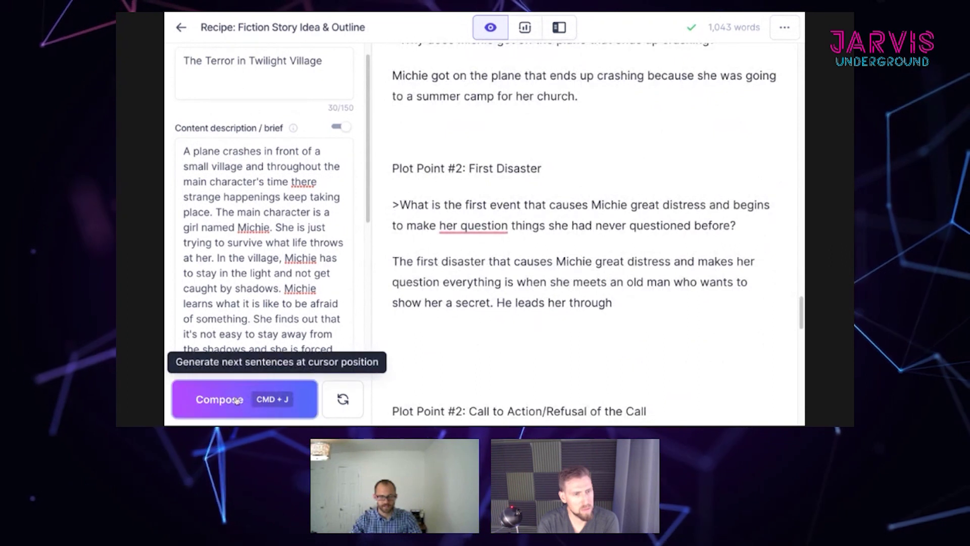
Generate the rest of the First Disaster answer and a "Plot Point #3: First Discovery" section on Michie's first thoughts about her village
click(236, 400)
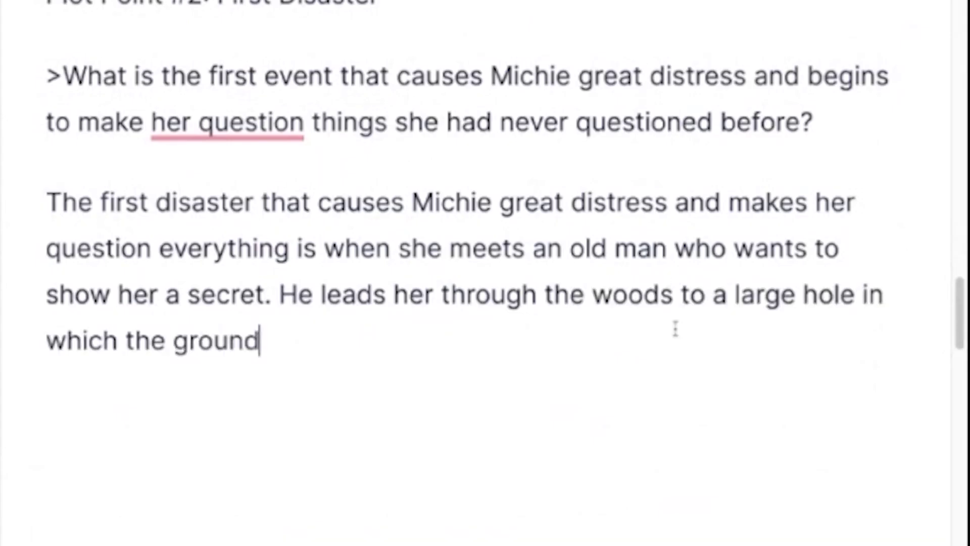
key(Return)
key(Return)
text(Plot Point #3: First Discovery)
key(Return)
key(Return)
text(>What are Michie's first thoughts about her village?)
key(Return)
key(Return)
text(Michie's first thoughts about her village are that they aren't normal)
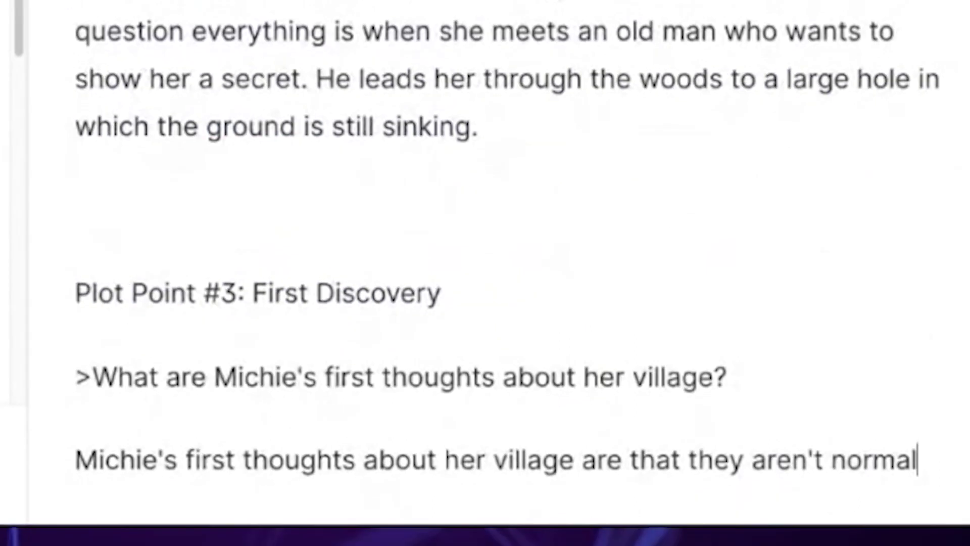
text(. She thinks that something strange is going on there and nobody knows what it)
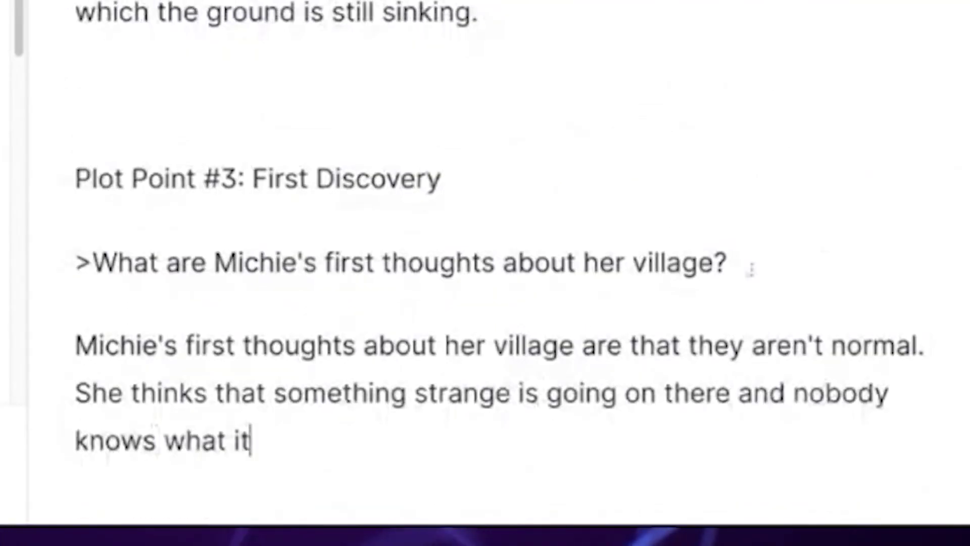
text( is. They)
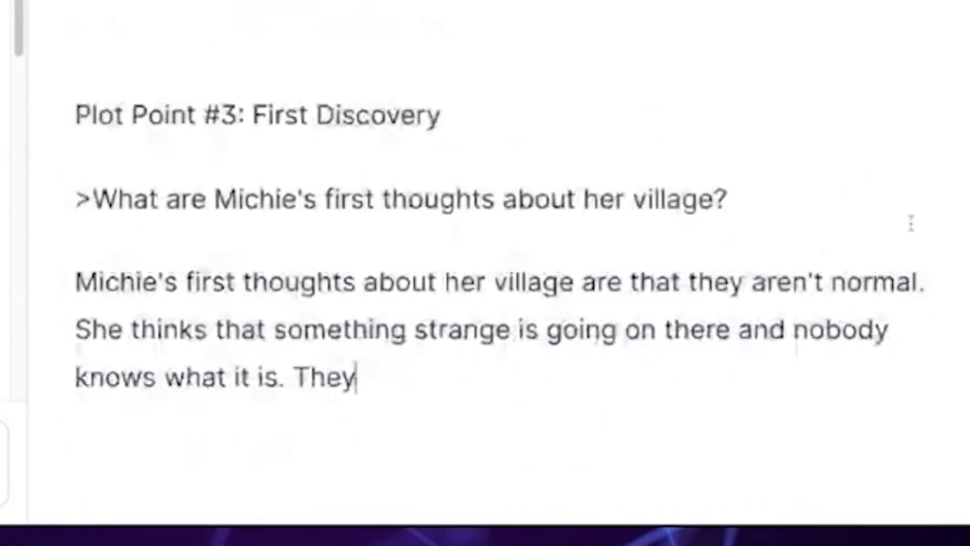
text( don't ask questions and they don't talk about it.   )
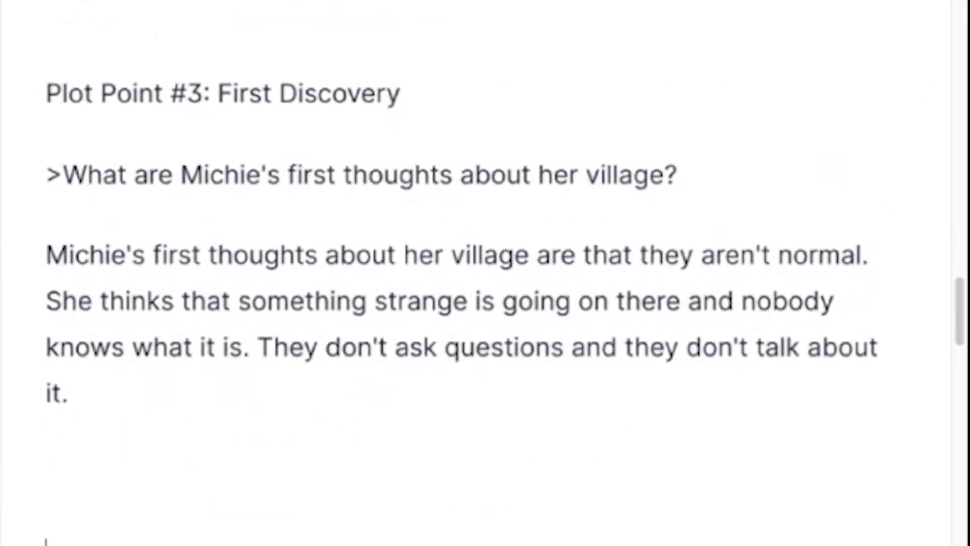
Generate a "Plot Point #4: First Dead End" section with a question about Michie's first setback in her search for the truth
text(Plot Point #4: First Dead End)
key(Return)
key(Return)
text(>What is Michie's first setback in her search for the truth? How does this change her thoughts about life, death)
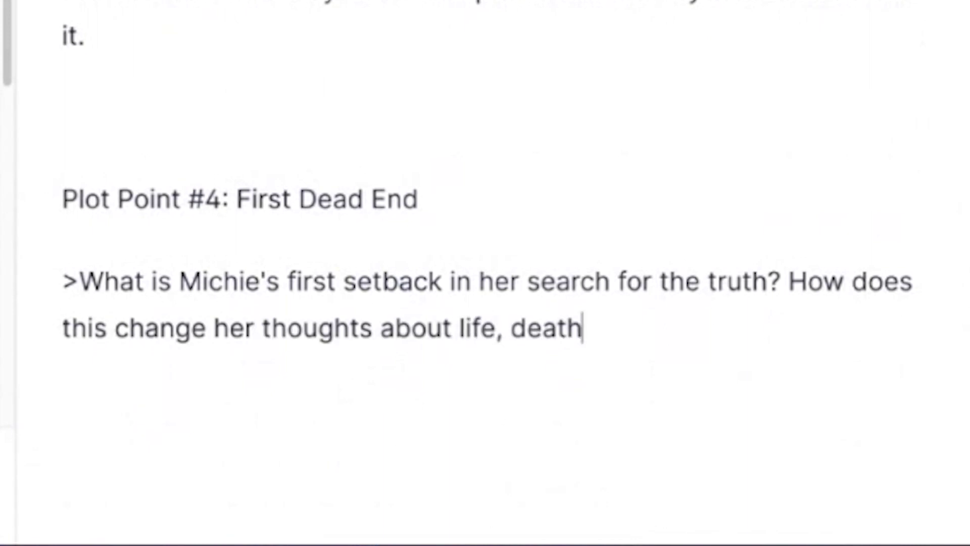
text(, and what might happen to her)
text(first dead end when searching for)
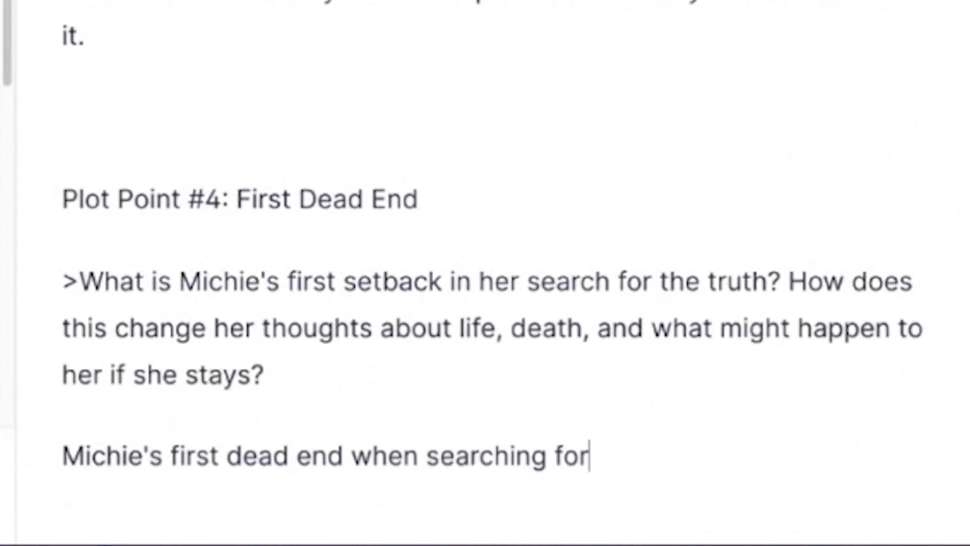
scroll(389, 370, down, 3)
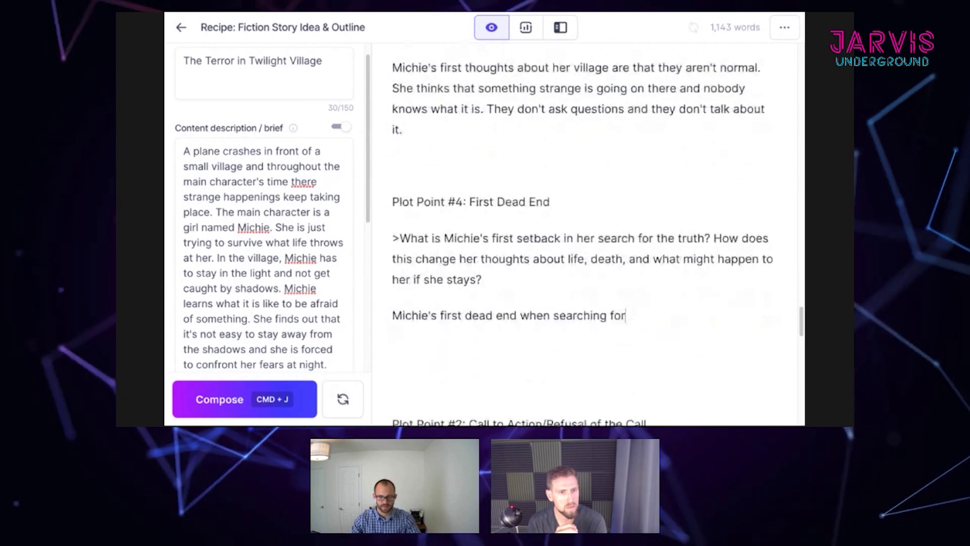
Continue generating the outline from the First Dead End answer through "Plot Point #6: First Revelation" and "Plot Point #7: Second Disaster"
click(237, 399)
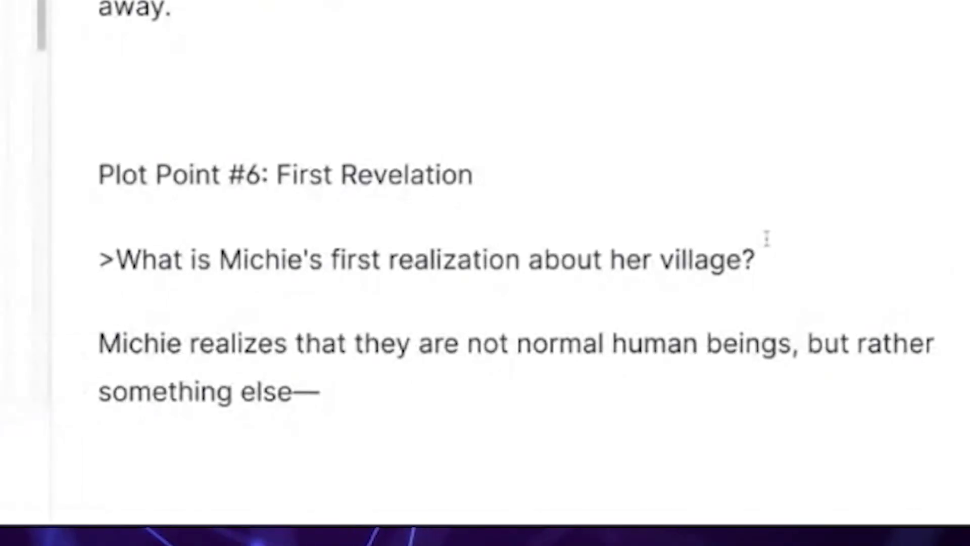
text(ghosts.)
key(Return)
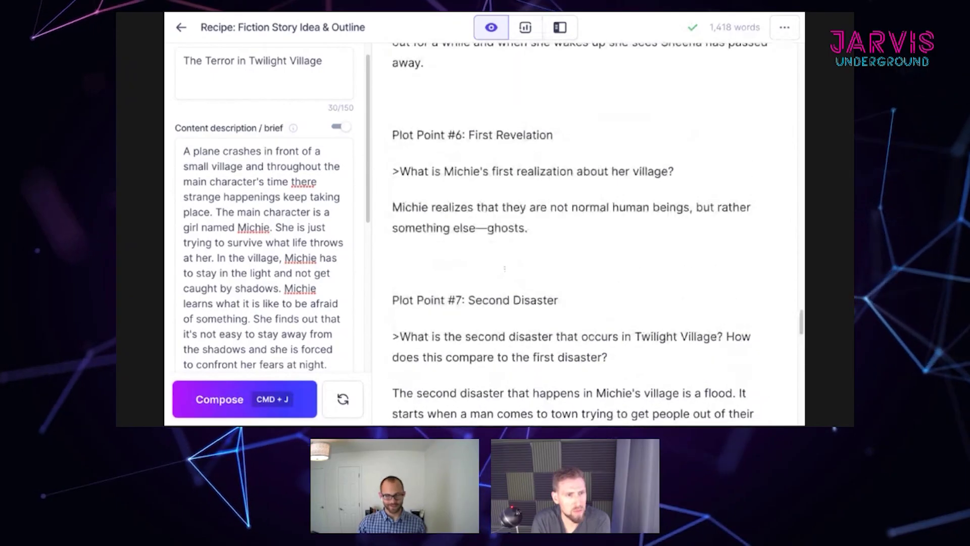
Remove the extra empty lines above the Plot Point #7 and Plot Point #6 headings
key(BackSpace)
scroll(503, 267, up, 3)
click(495, 273)
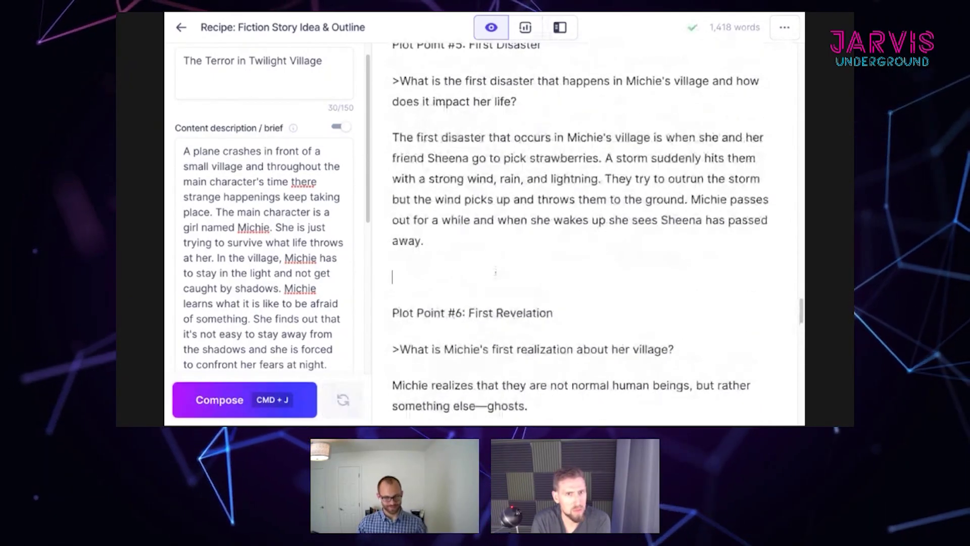
key(BackSpace)
scroll(505, 283, up, 3)
scroll(567, 340, up, 1)
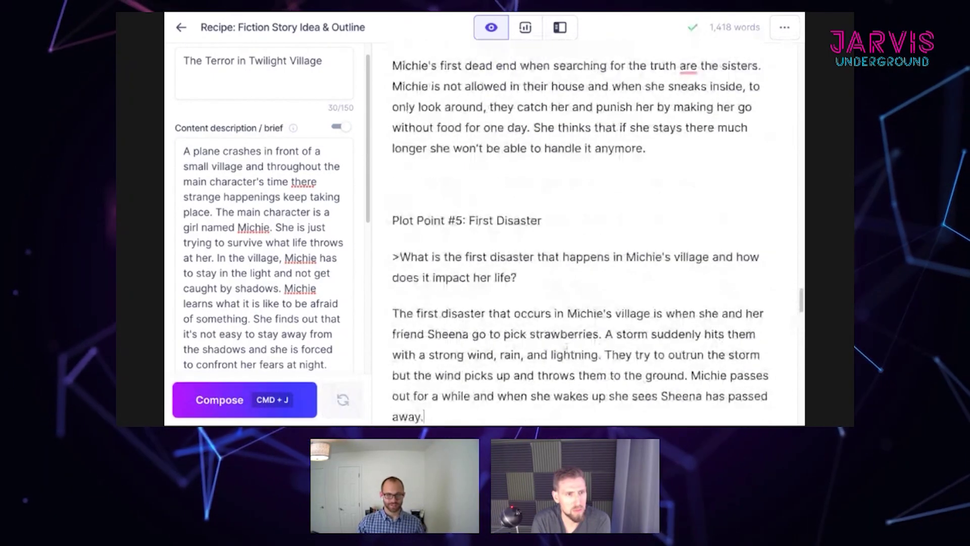
Remove the extra empty lines above the Plot Point #5 and Plot Point #4 headings
click(484, 193)
key(BackSpace)
scroll(495, 212, up, 5)
click(504, 230)
key(BackSpace)
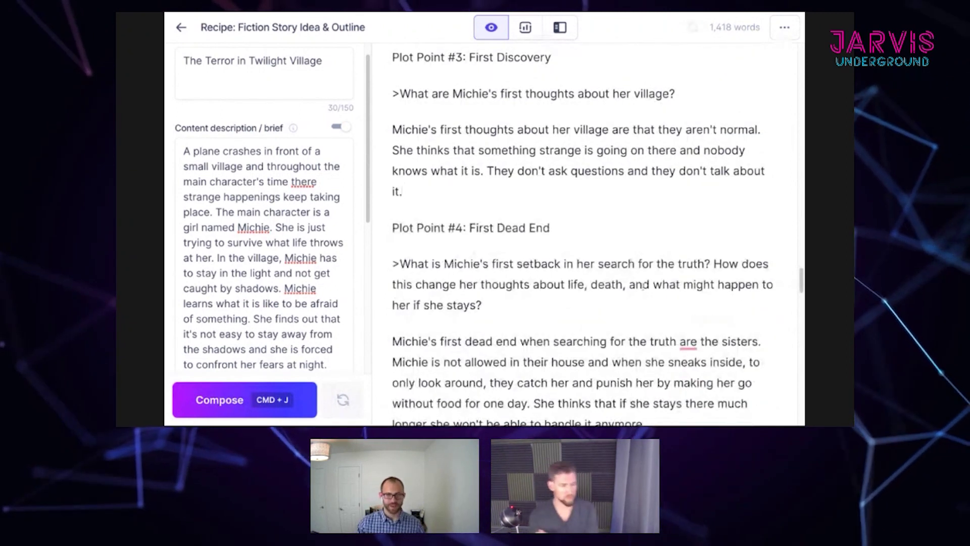
Remove the extra empty lines above the Plot Point #3 and Plot Point #2 headings, and review the first plot points
scroll(642, 288, up, 5)
scroll(643, 287, up, 5)
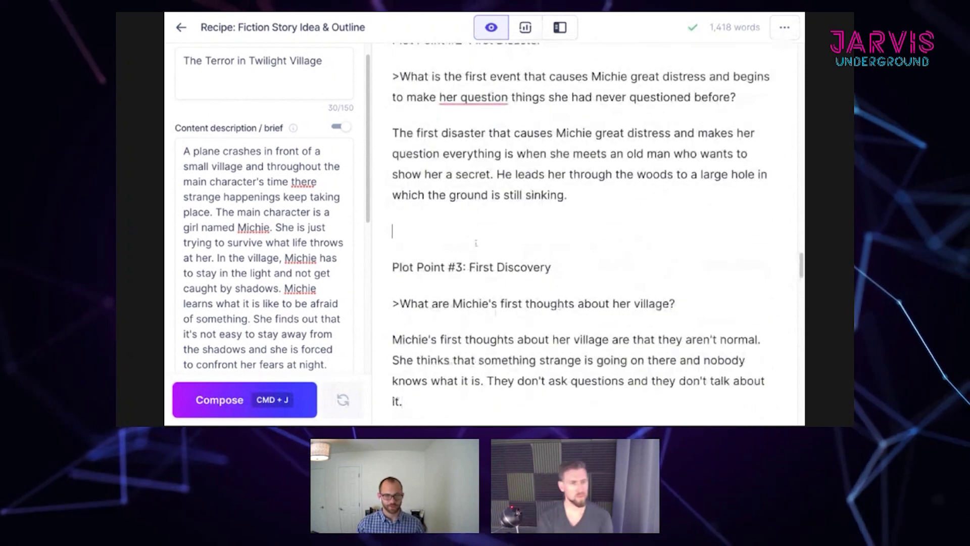
click(623, 258)
key(BackSpace)
scroll(649, 313, up, 3)
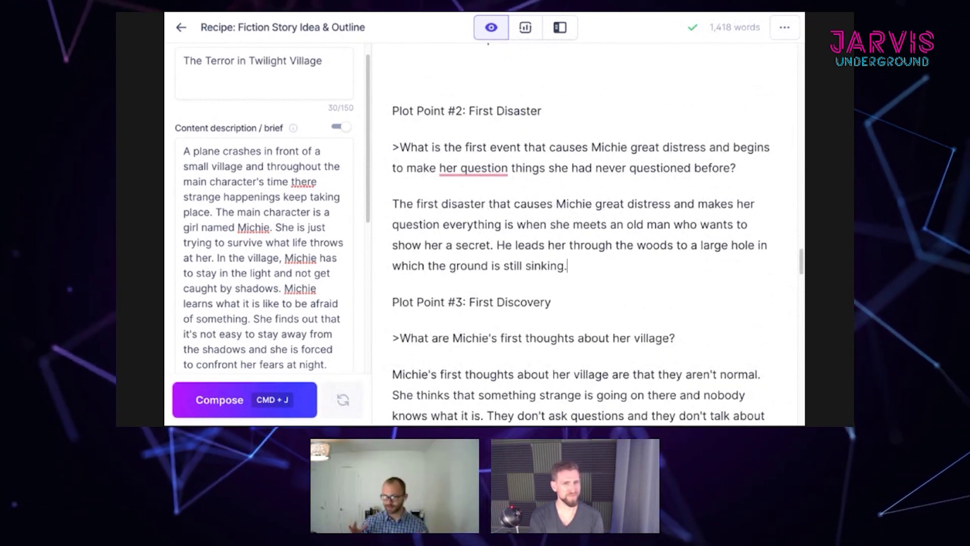
scroll(586, 232, up, 2)
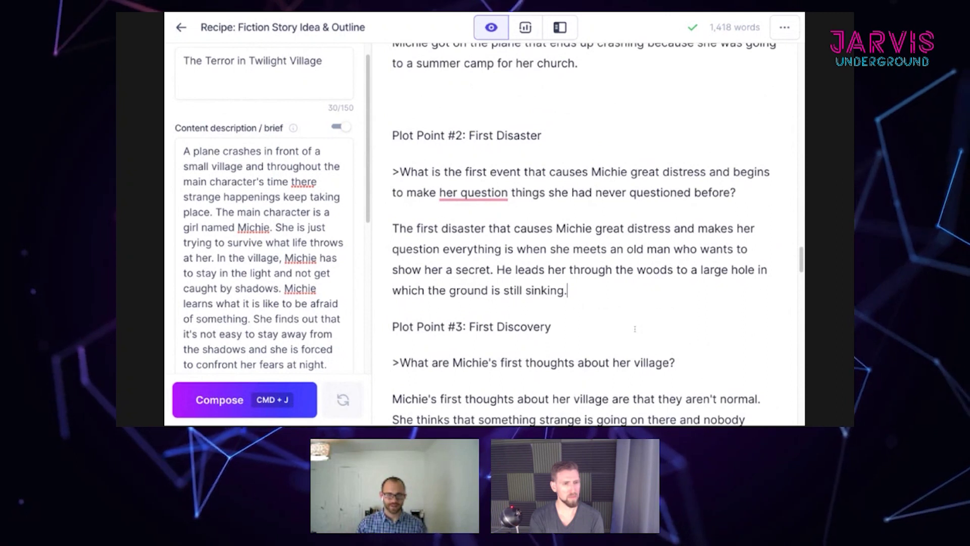
key(BackSpace)
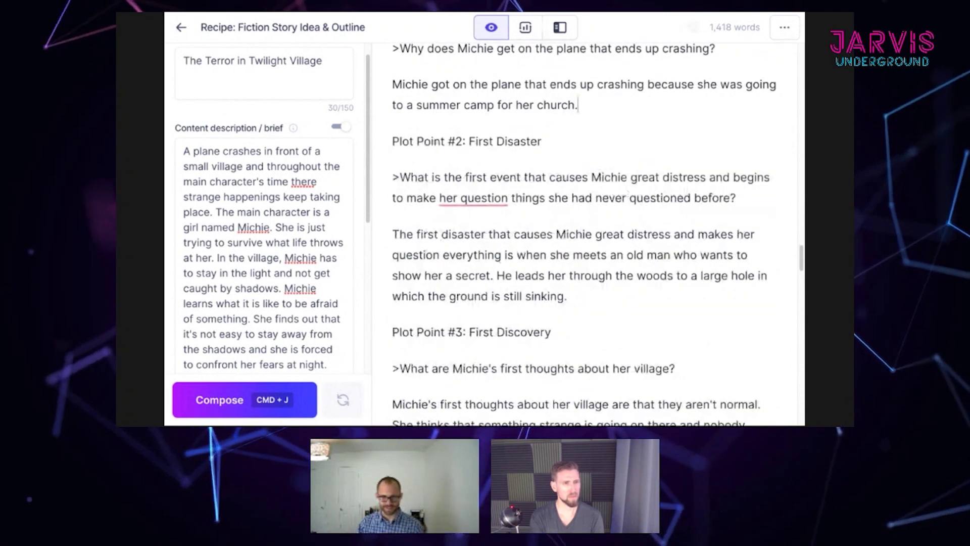
scroll(671, 285, up, 5)
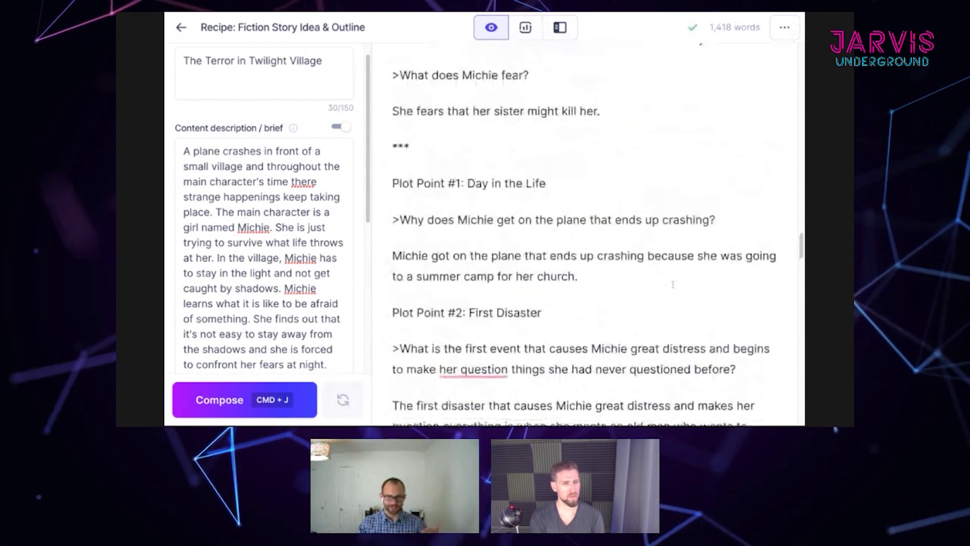
scroll(671, 285, down, 5)
scroll(671, 285, up, 3)
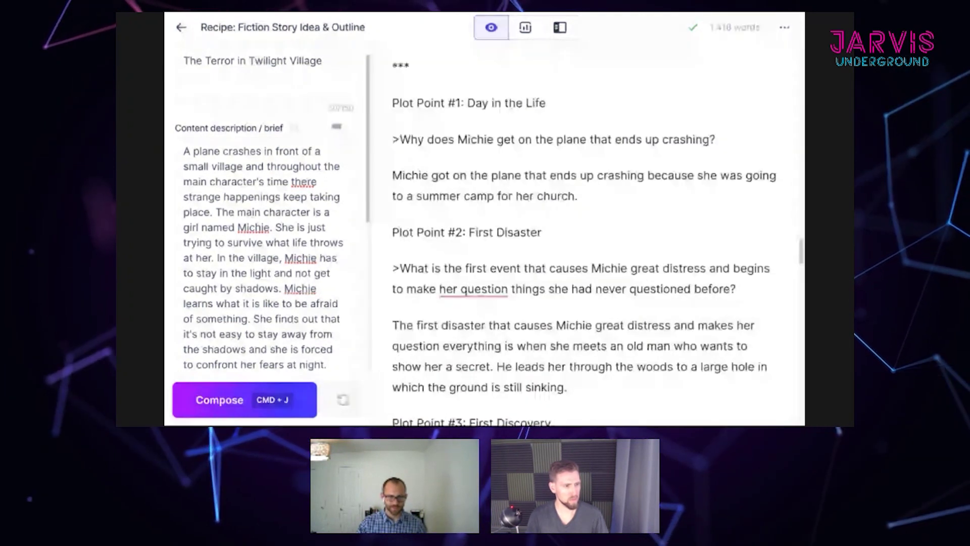
Reword the content brief to open with the main character being on a plane that crashes, remove her introduction, and have strange happenings "take place"
scroll(585, 242, down, 2)
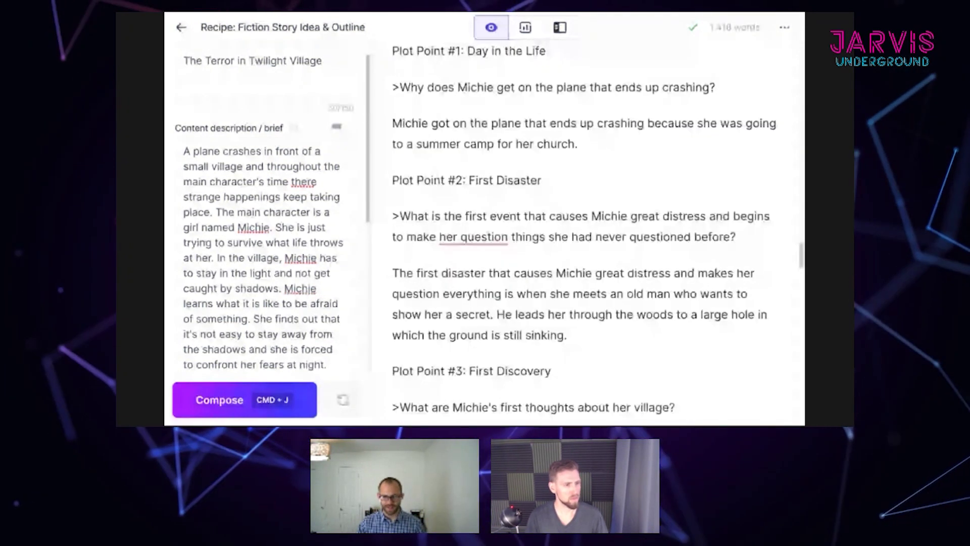
scroll(635, 313, down, 4)
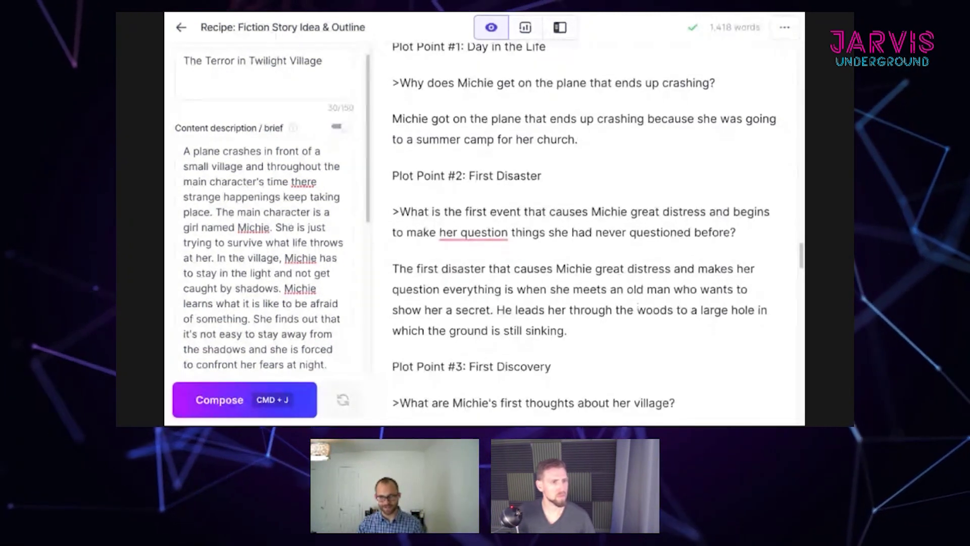
scroll(636, 313, down, 4)
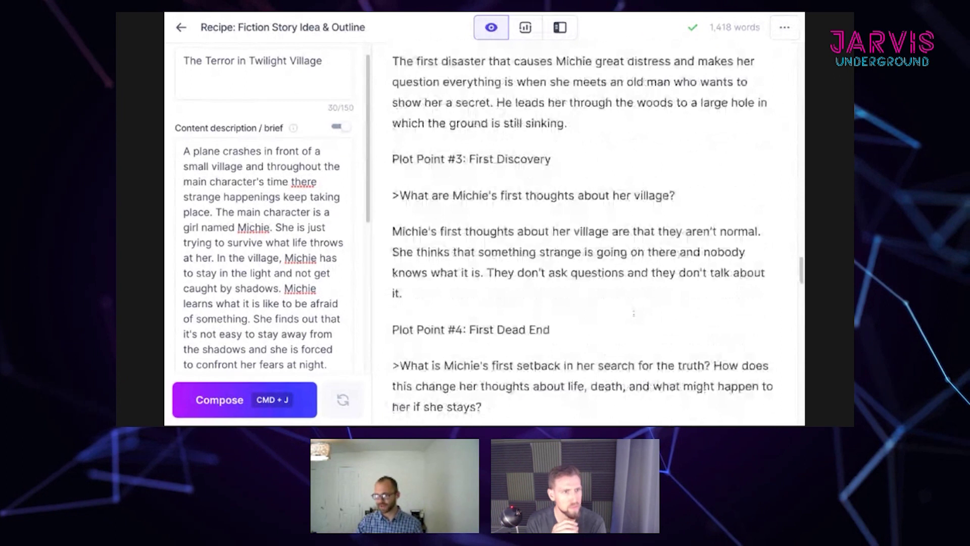
scroll(634, 313, down, 2)
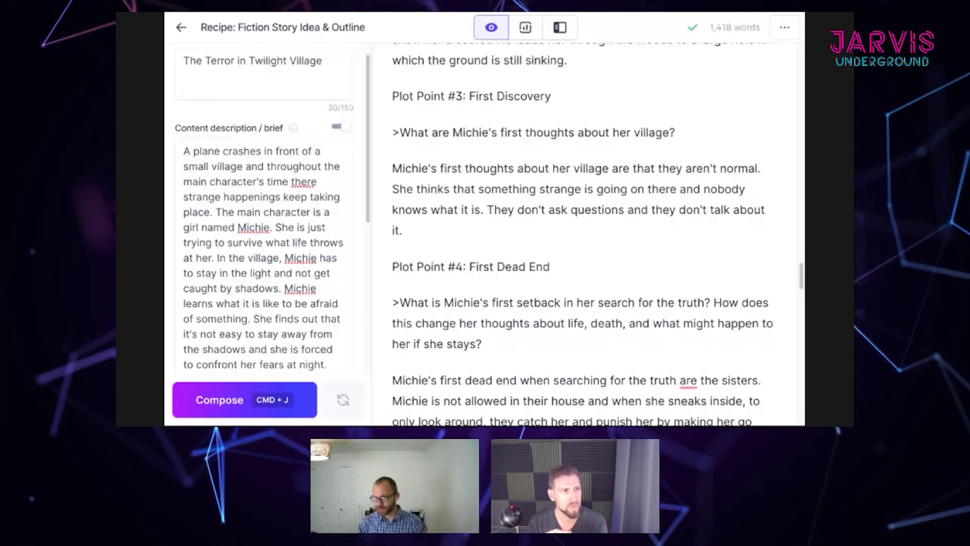
scroll(581, 233, up, 3)
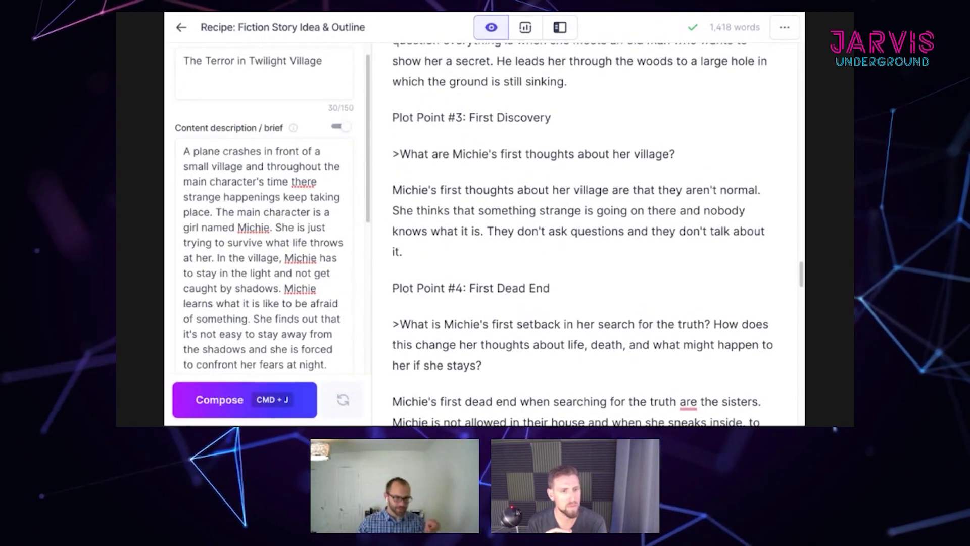
click(245, 204)
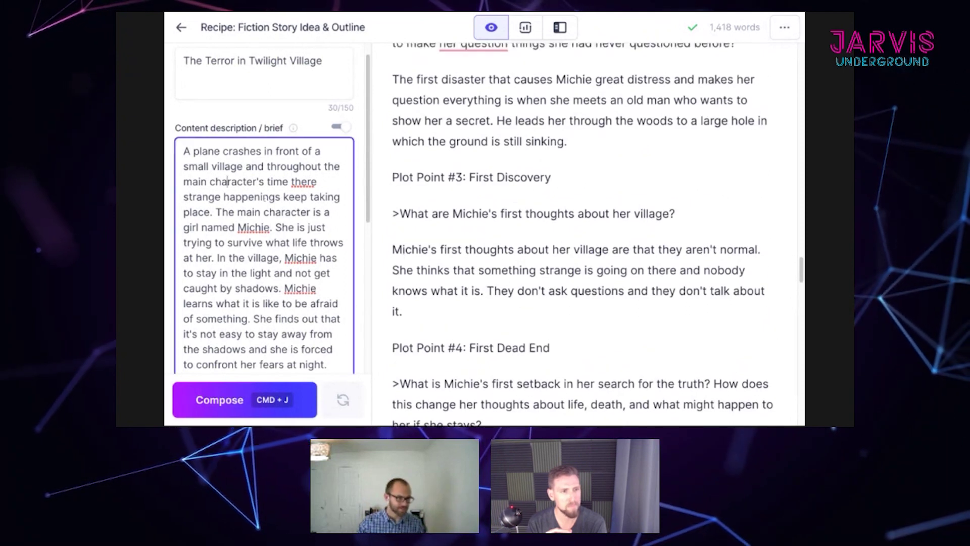
double_click(186, 151)
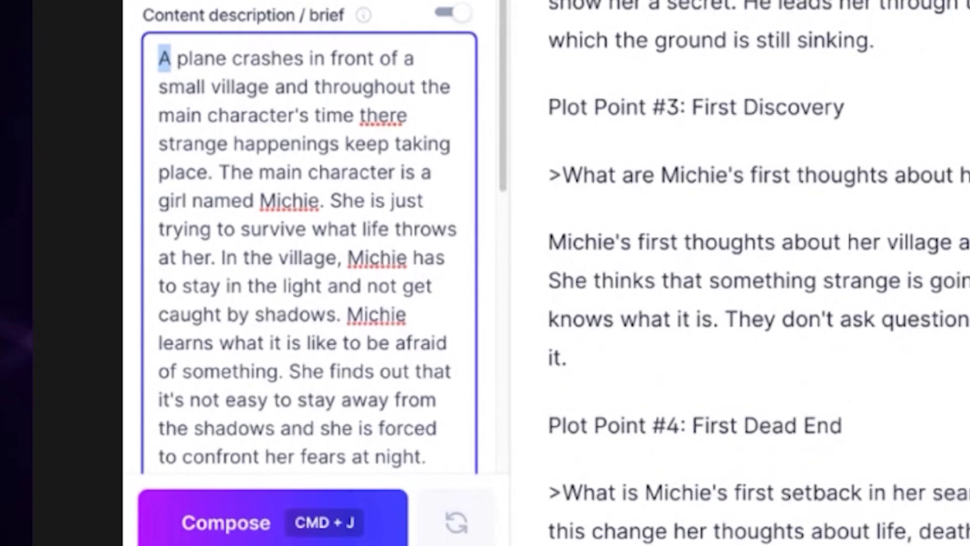
text(Michie is on)
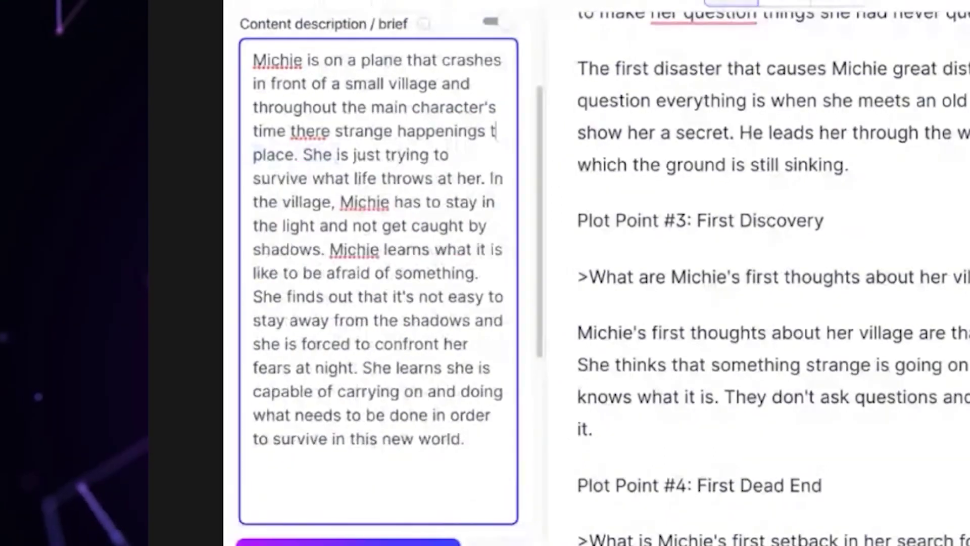
text(ake)
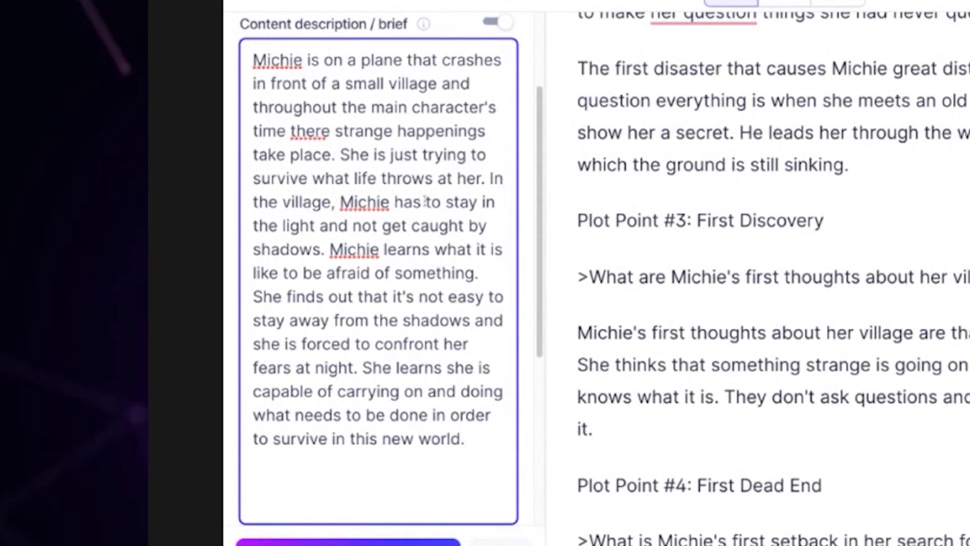
Delete "She is just trying to survive what life throws at her." from the content brief and select all the remaining brief text
drag(340, 155, 484, 178)
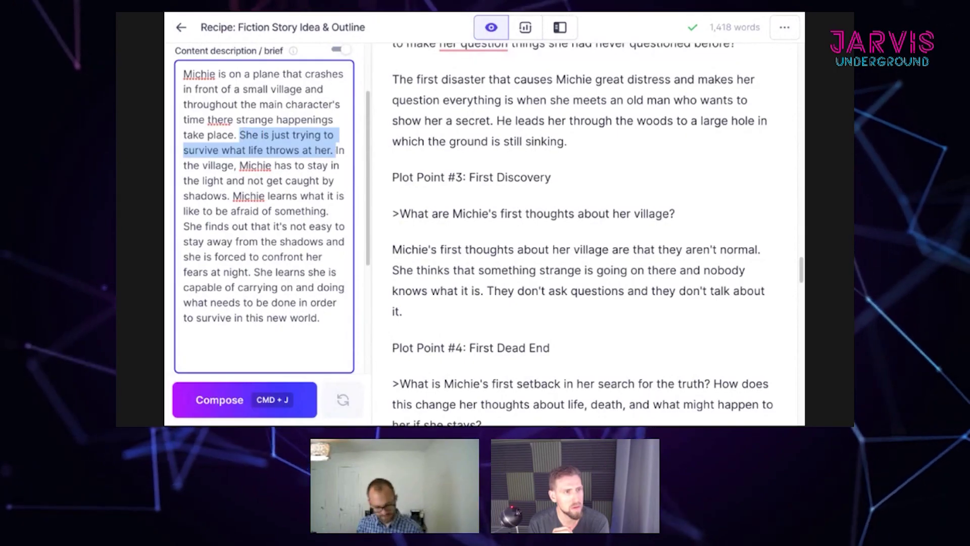
key(BackSpace)
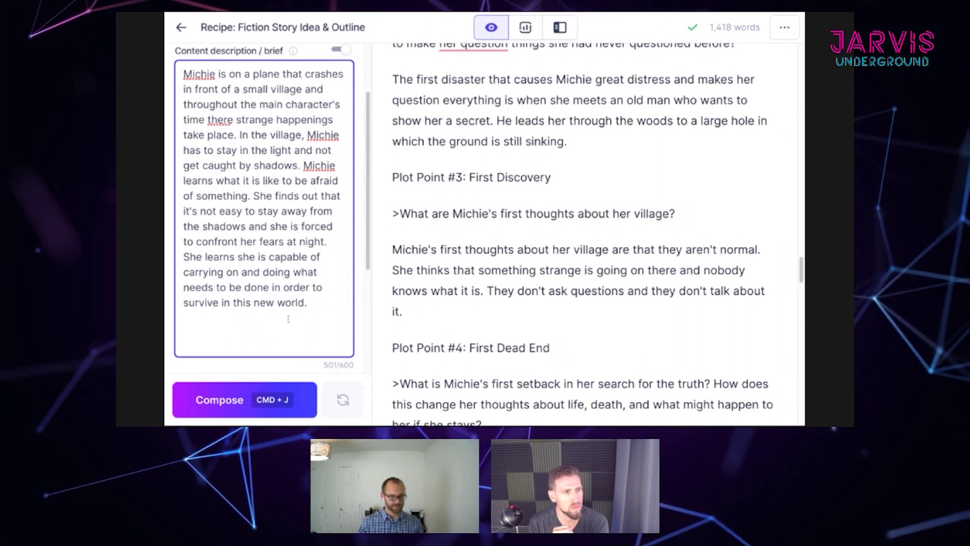
scroll(644, 310, up, 1)
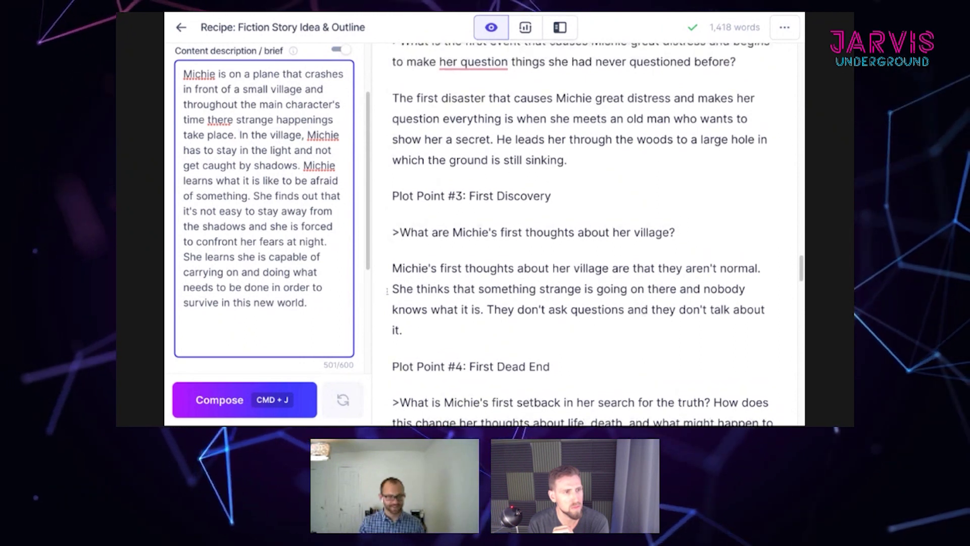
drag(248, 211, 333, 299)
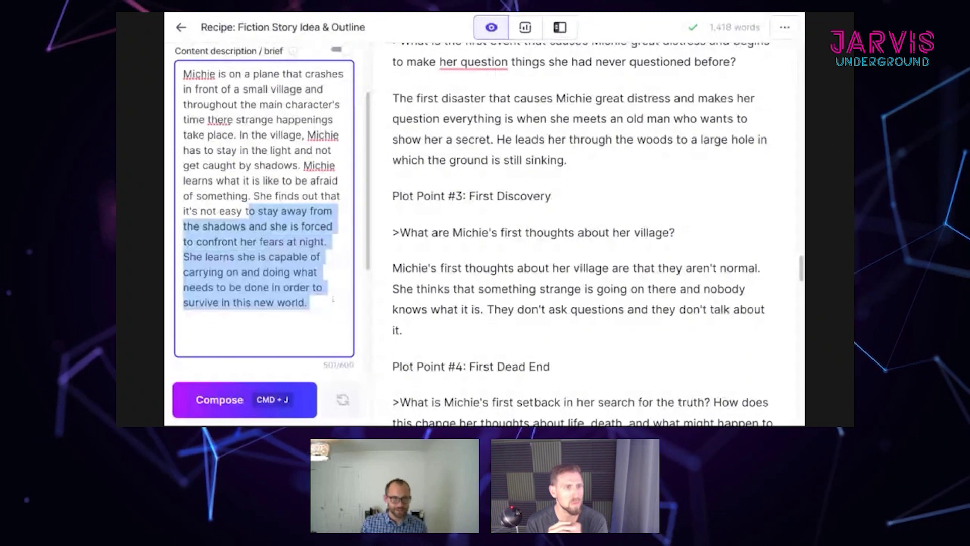
key(super+a)
Rework the plot summary below the premise to cover the inhabitants, shadows and night curfew, joining "Shadows" and "are everywhere" in one paragraph
scroll(581, 232, up, 4)
scroll(640, 317, up, 12)
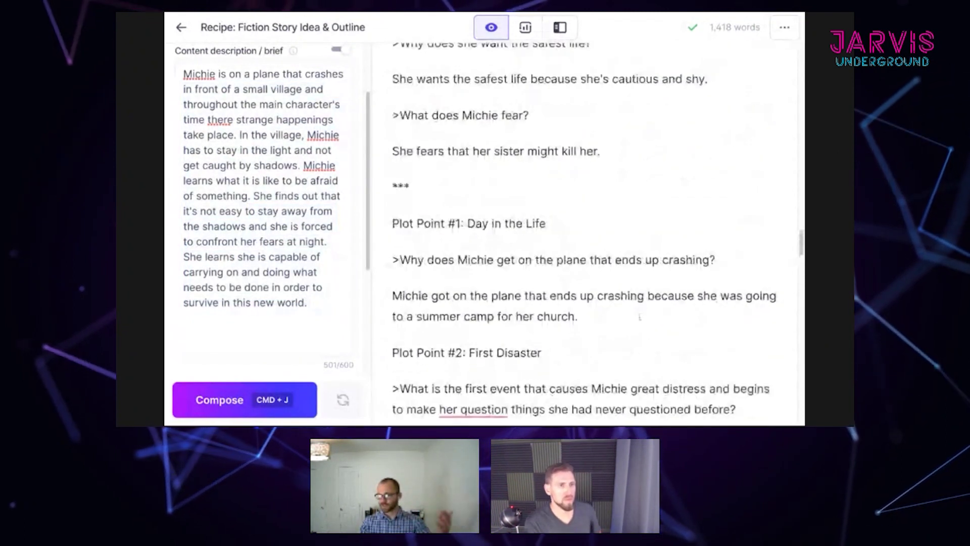
scroll(641, 320, up, 10)
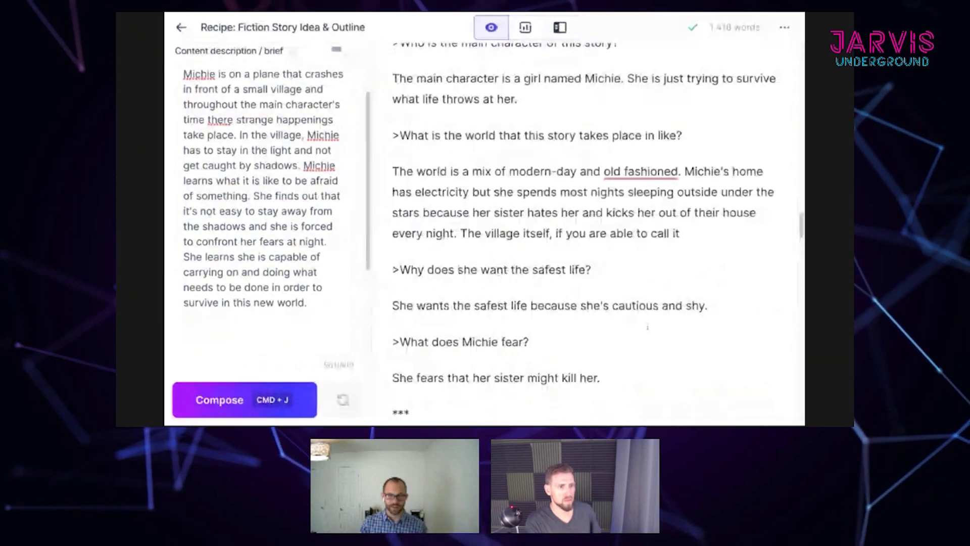
scroll(648, 327, up, 15)
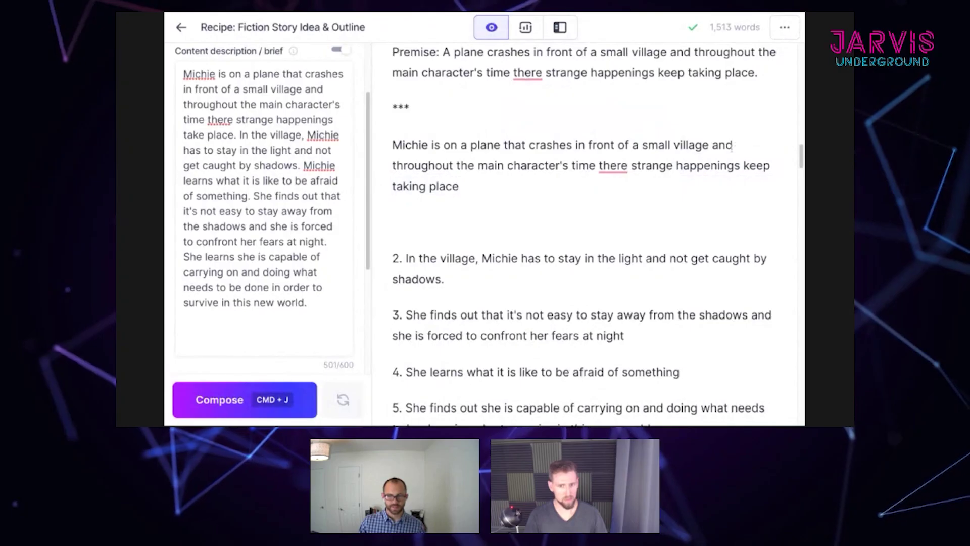
drag(734, 145, 726, 145)
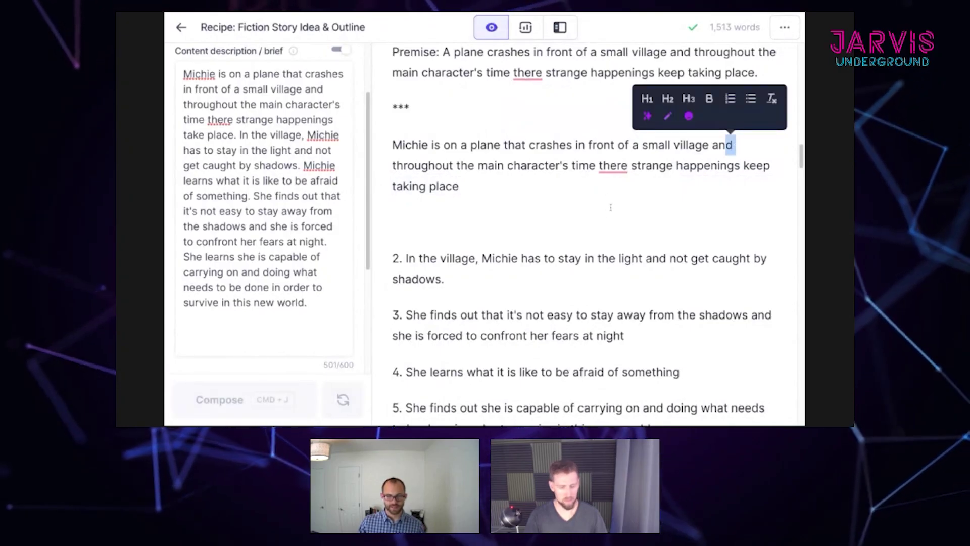
click(538, 191)
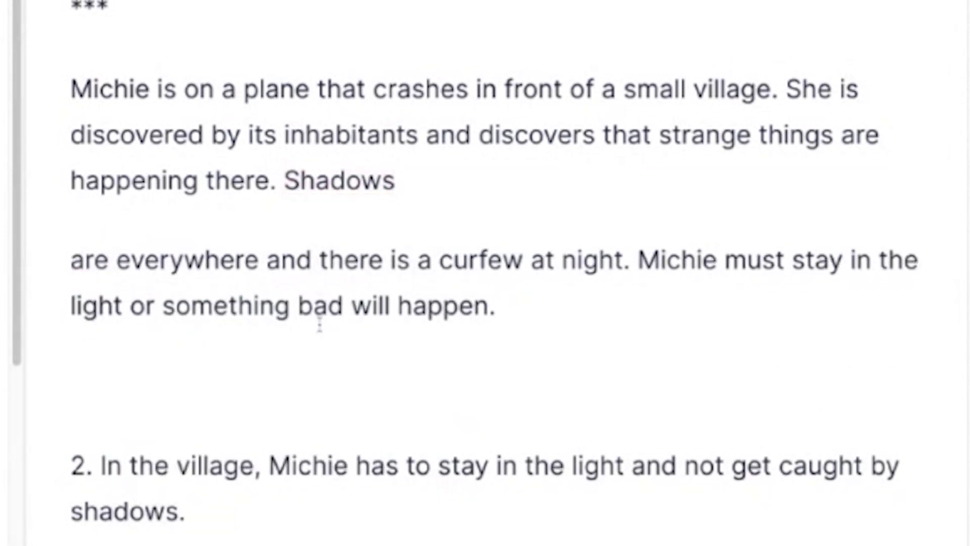
key(BackSpace)
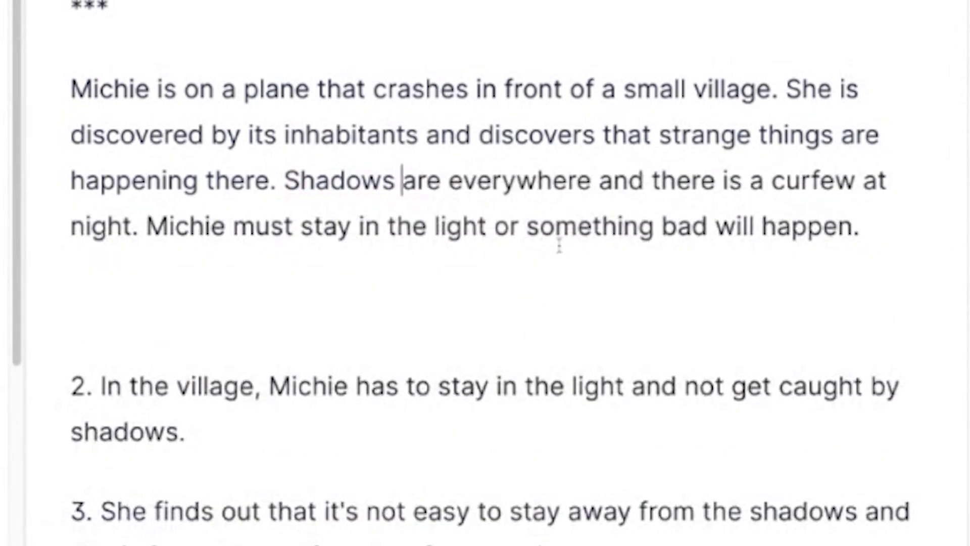